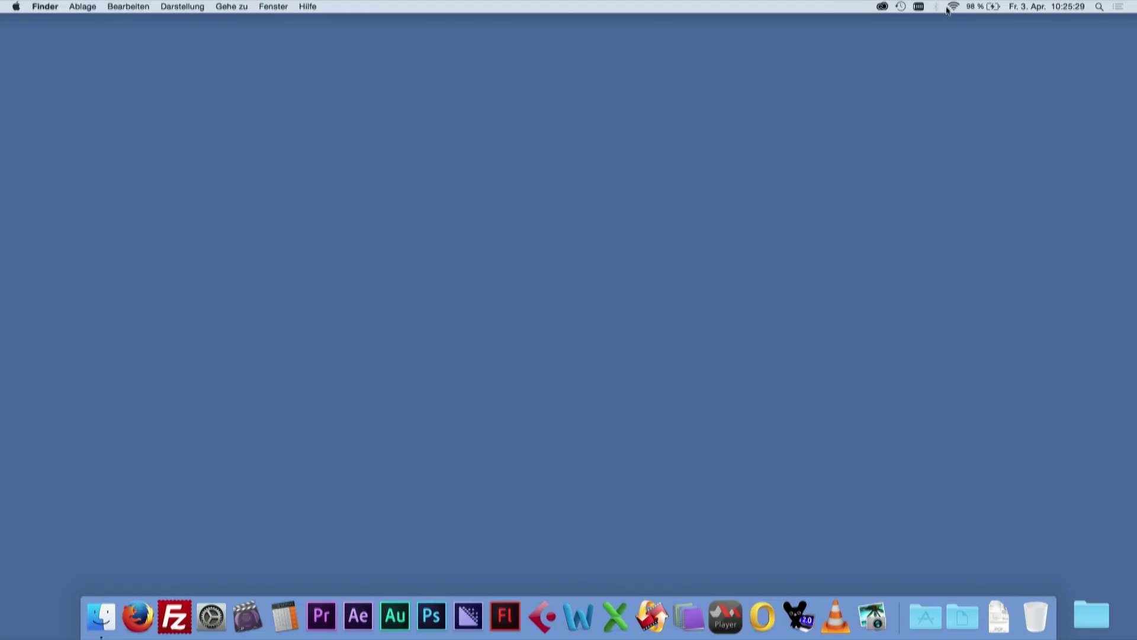
pyautogui.click(953, 7)
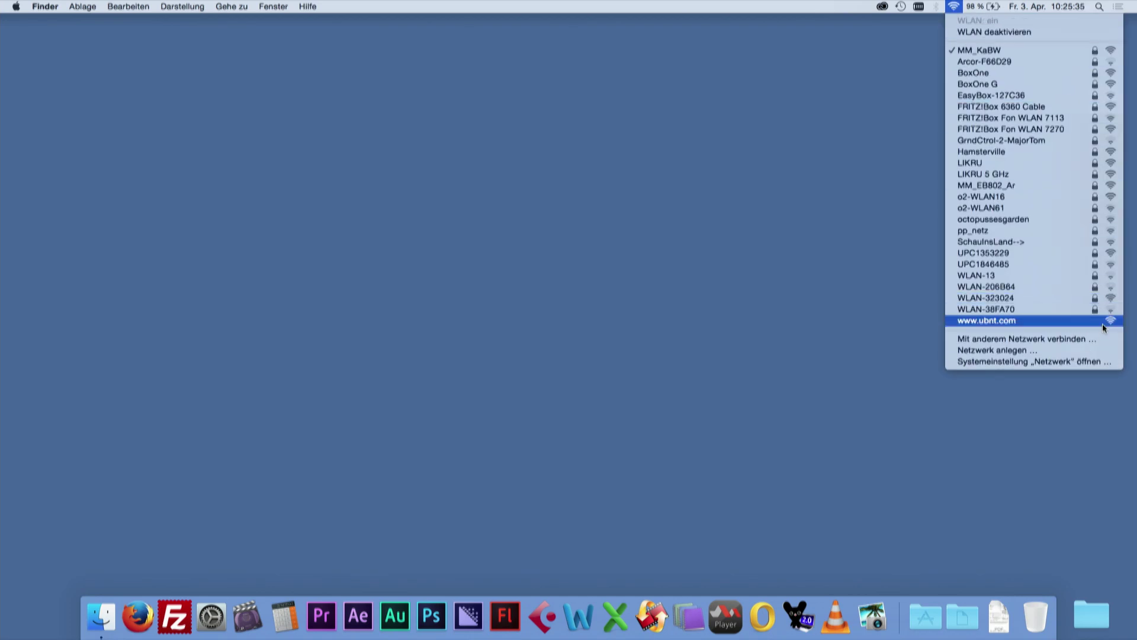
pyautogui.click(1069, 325)
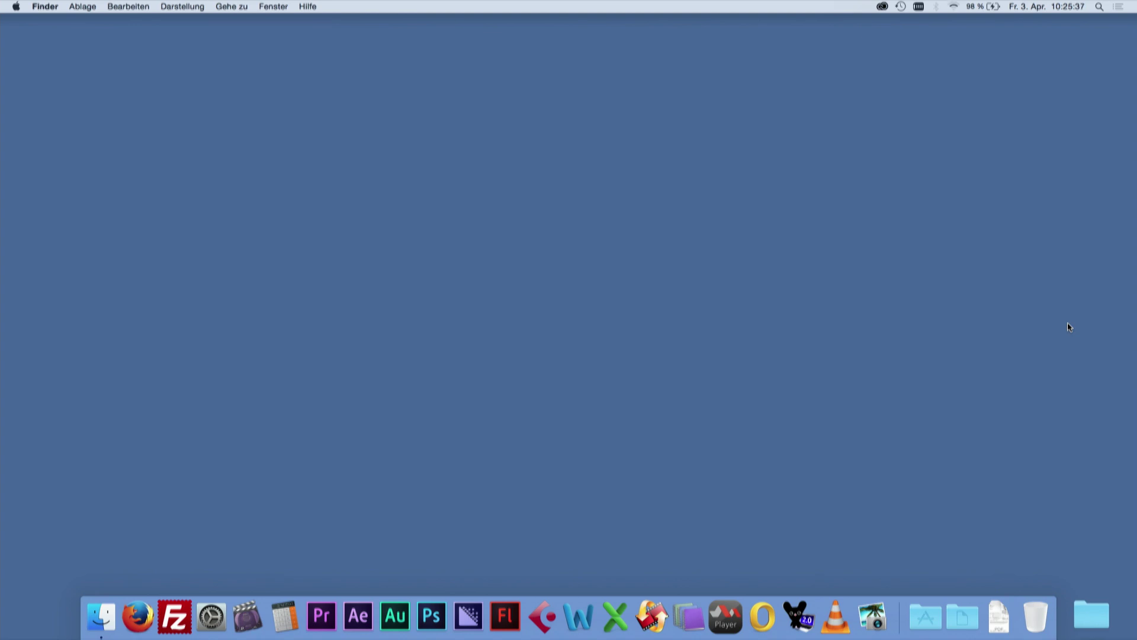
pyautogui.press('cmd+space')
pyautogui.write('fir')
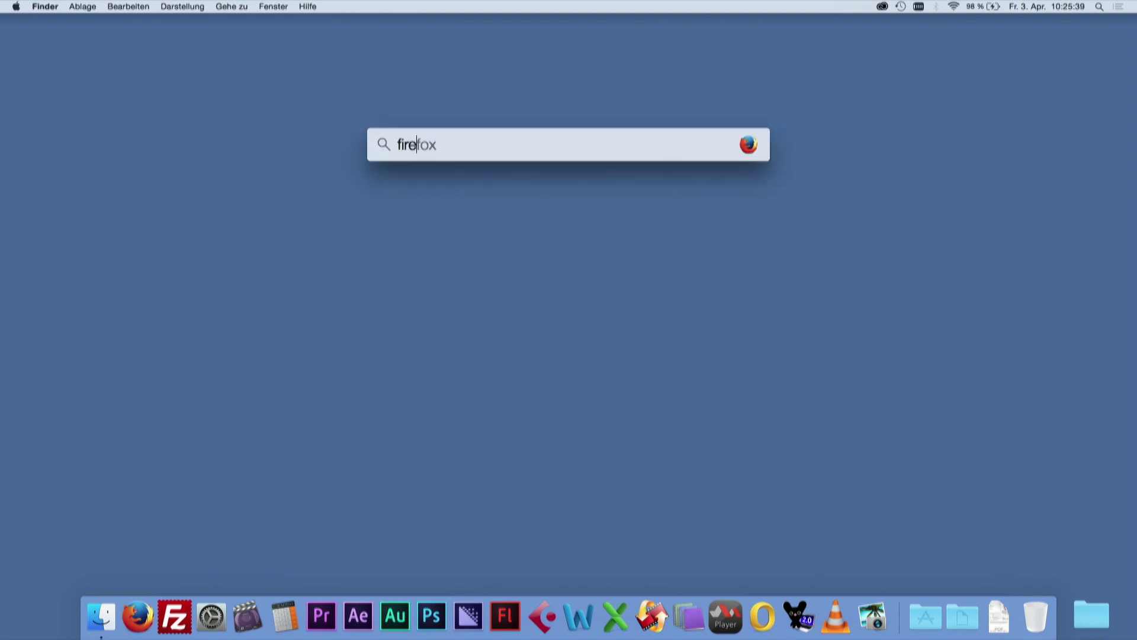
pyautogui.press('Return')
pyautogui.click(188, 50)
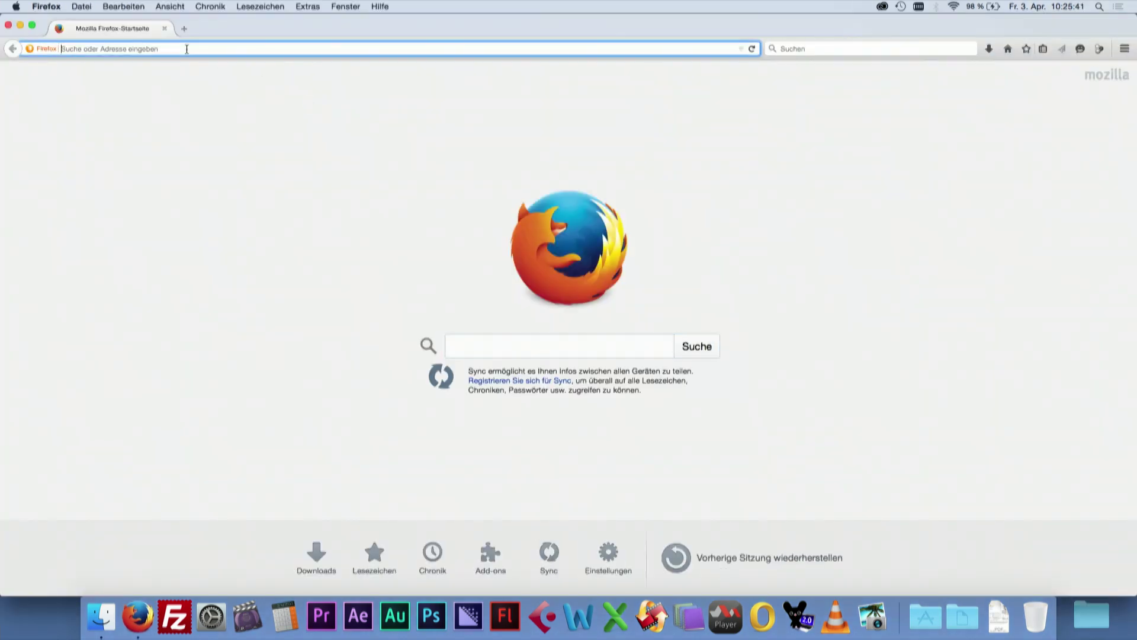
# - Load the airGateway page at 192.168.1.1 and enter the default credentials
pyautogui.write('192.168.1.1/')
pyautogui.press('Return')
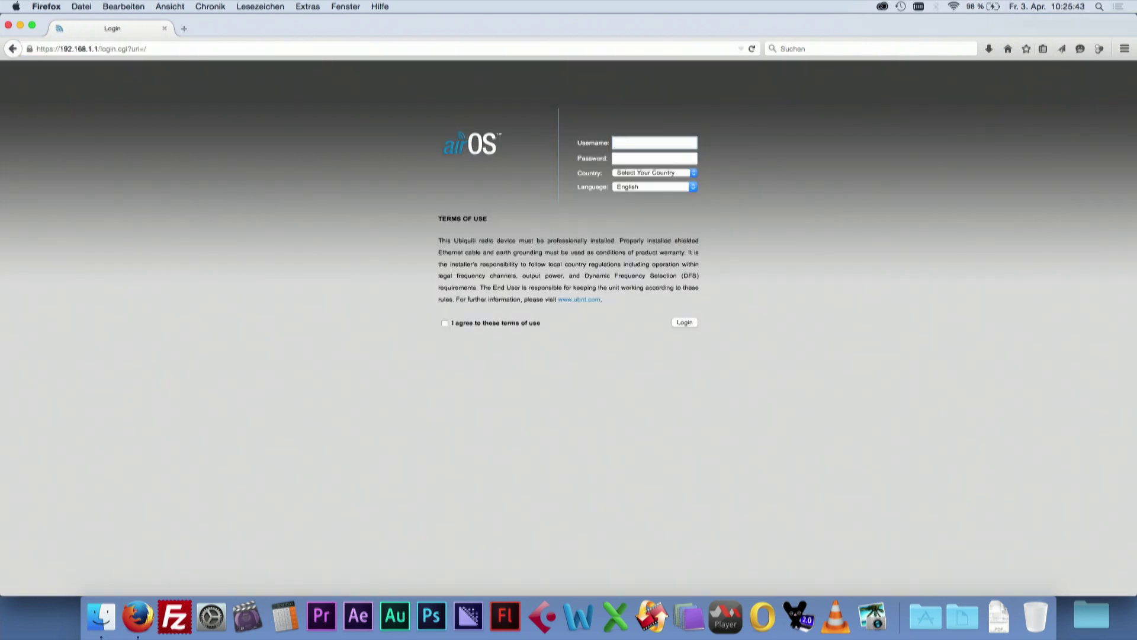
pyautogui.write('ubnt')
pyautogui.press('Tab')
# - Choose United States as the country, accept the terms of use, and log in
pyautogui.click(681, 172)
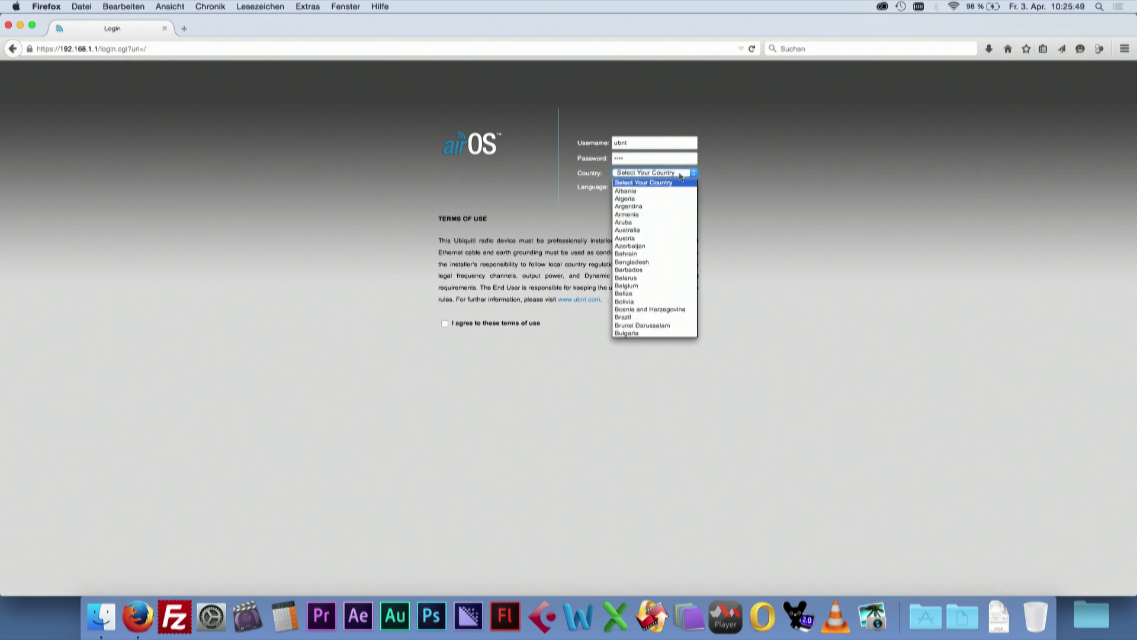
pyautogui.write('un')
pyautogui.scroll(-3, 663, 278)
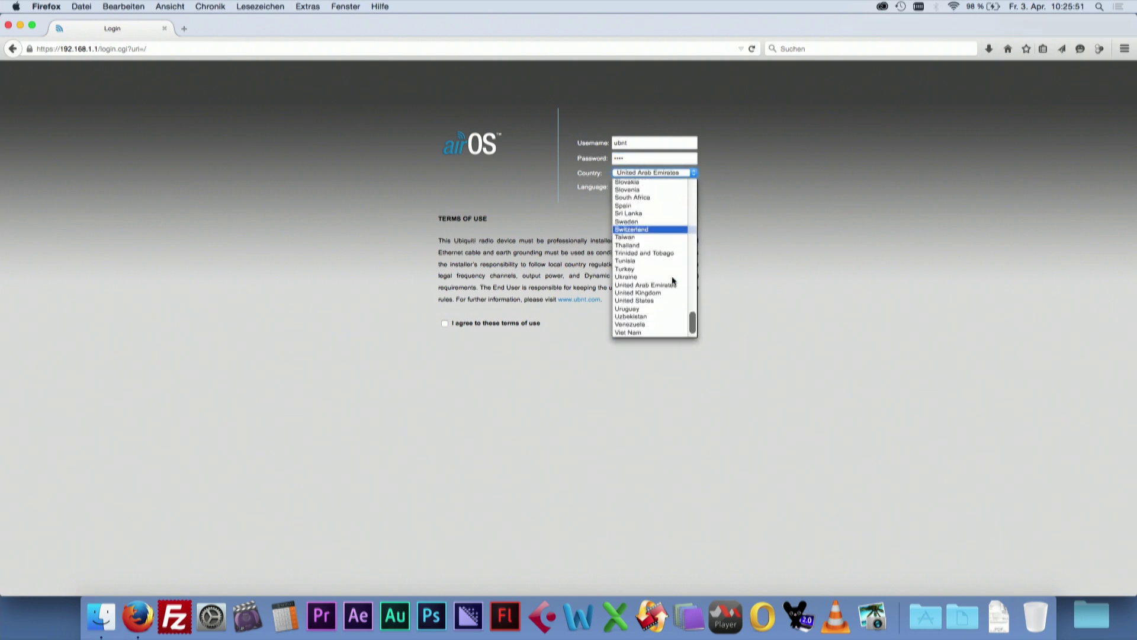
pyautogui.click(660, 306)
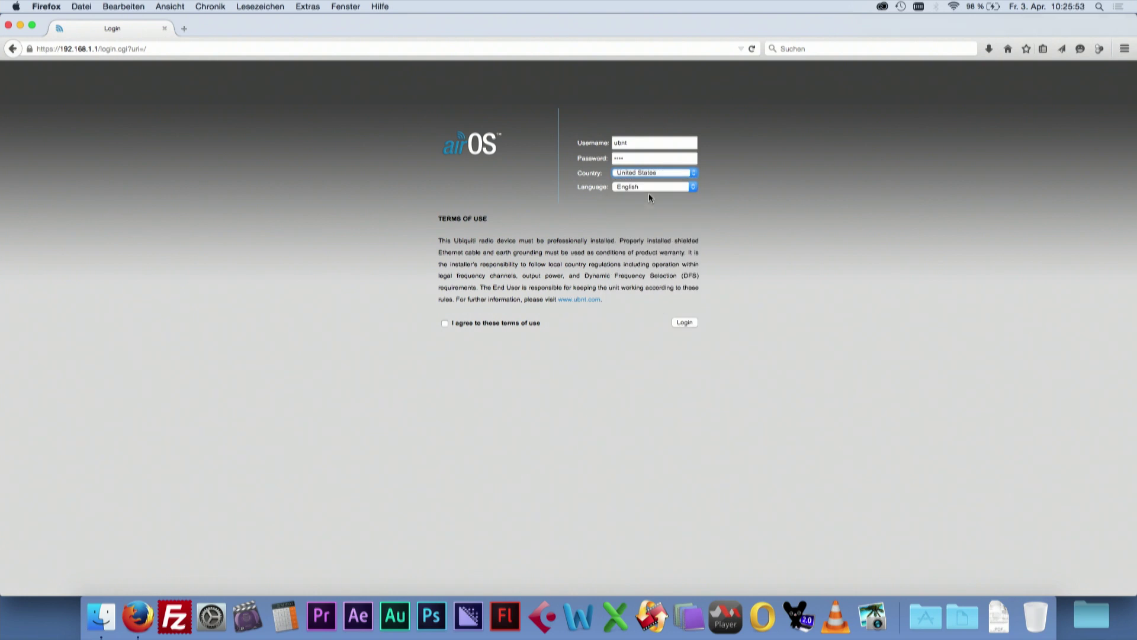
pyautogui.click(445, 324)
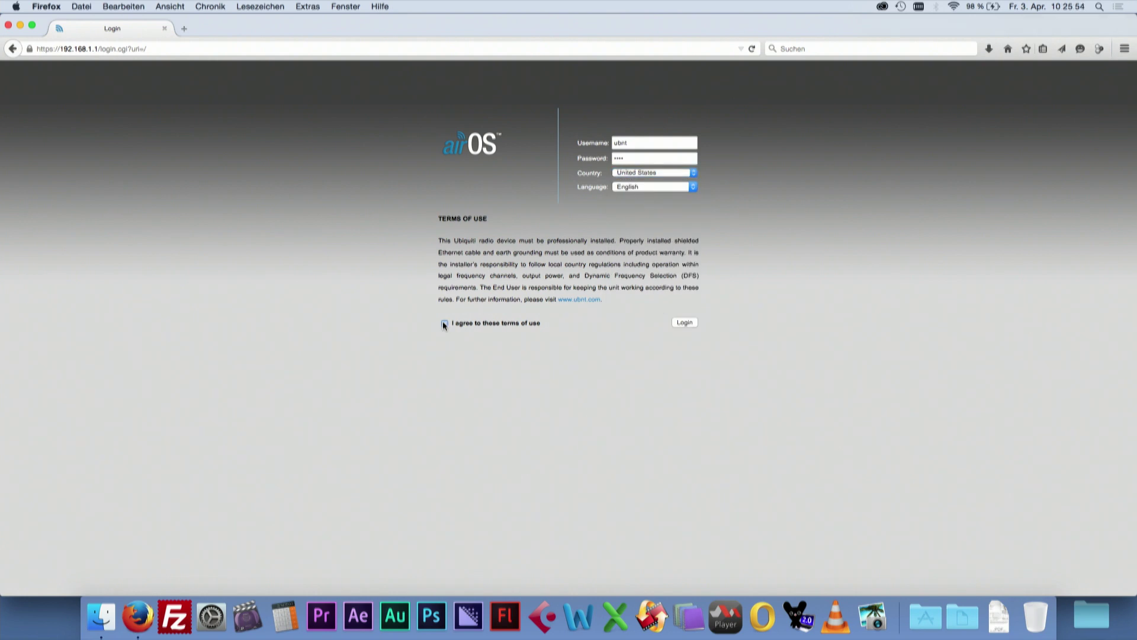
pyautogui.click(691, 323)
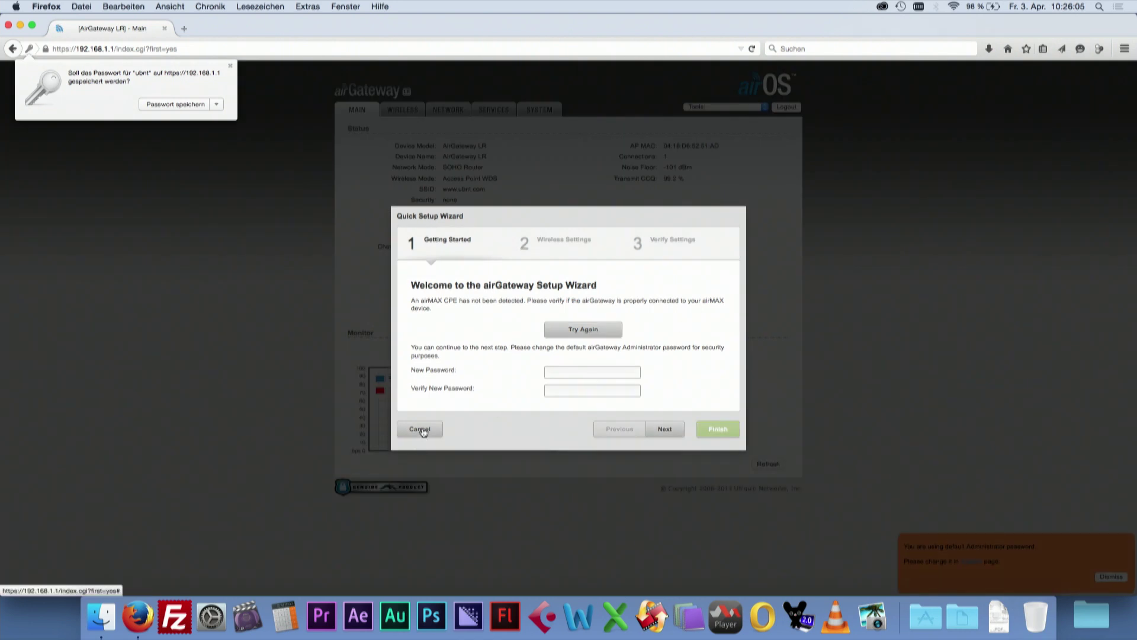
# - Cancel the Quick Setup Wizard without making any changes
pyautogui.click(423, 430)
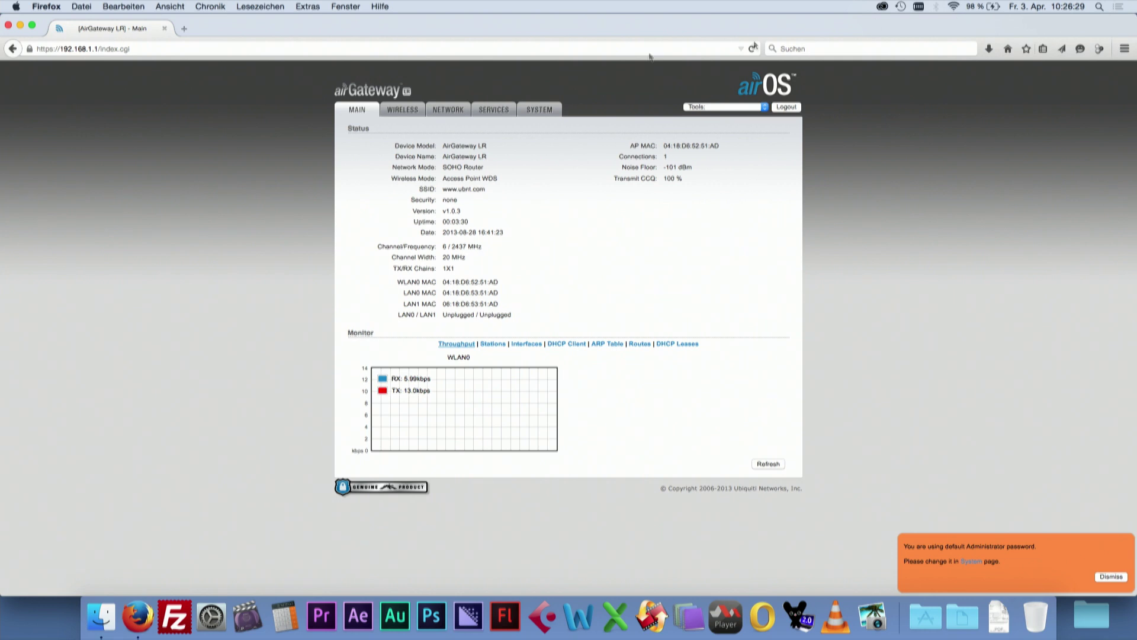
pyautogui.click(396, 112)
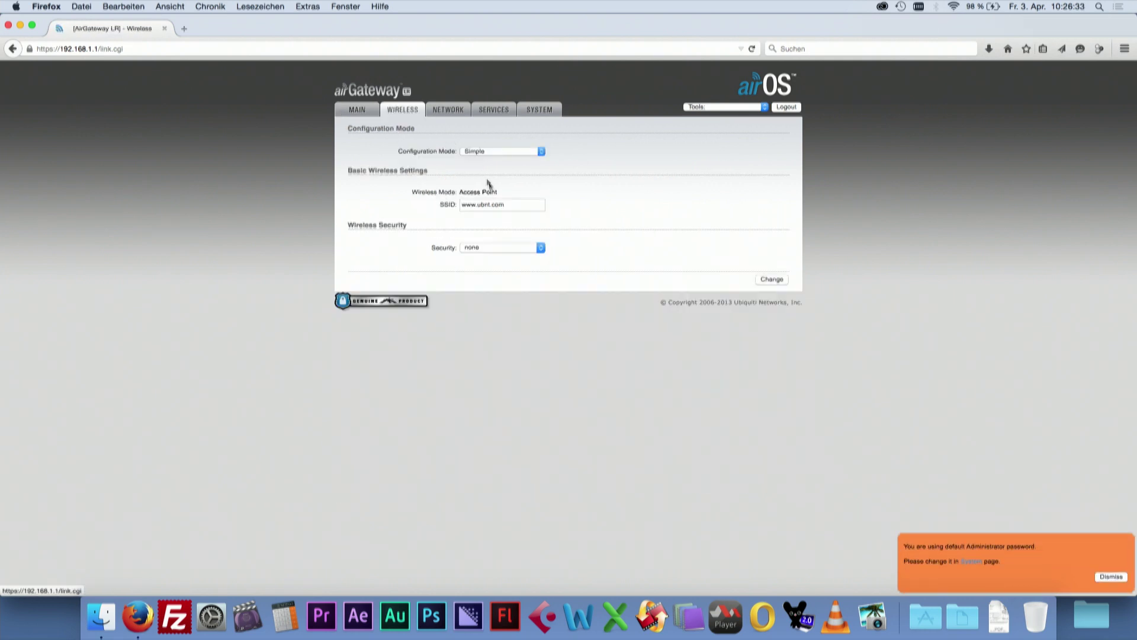
pyautogui.moveTo(519, 207); pyautogui.dragTo(412, 206)
pyautogui.write('RC')
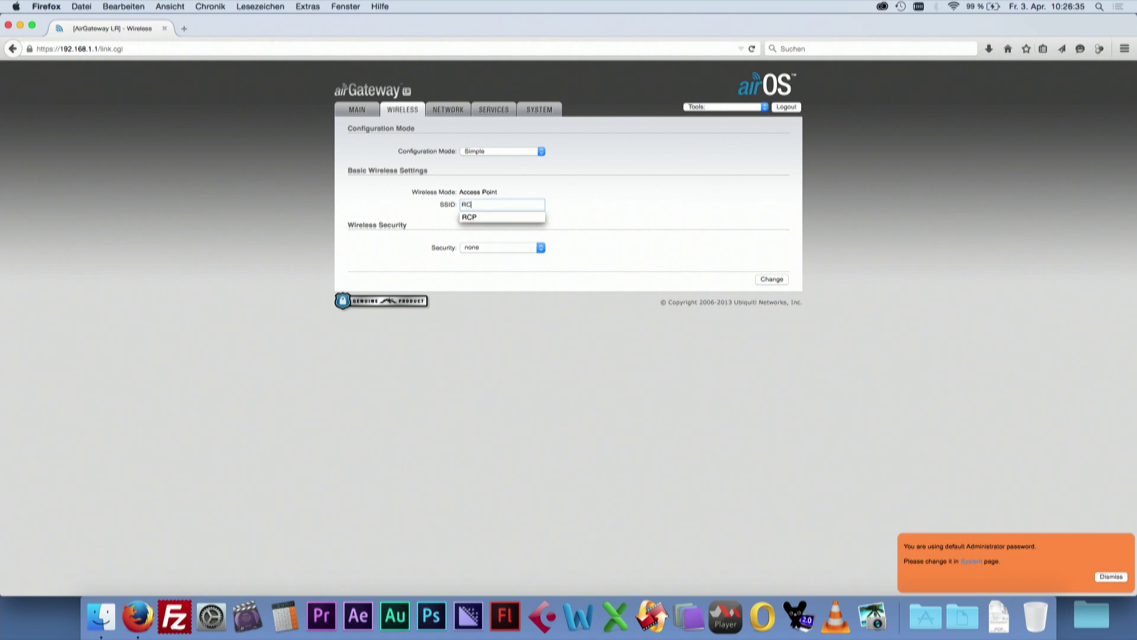
pyautogui.write('P')
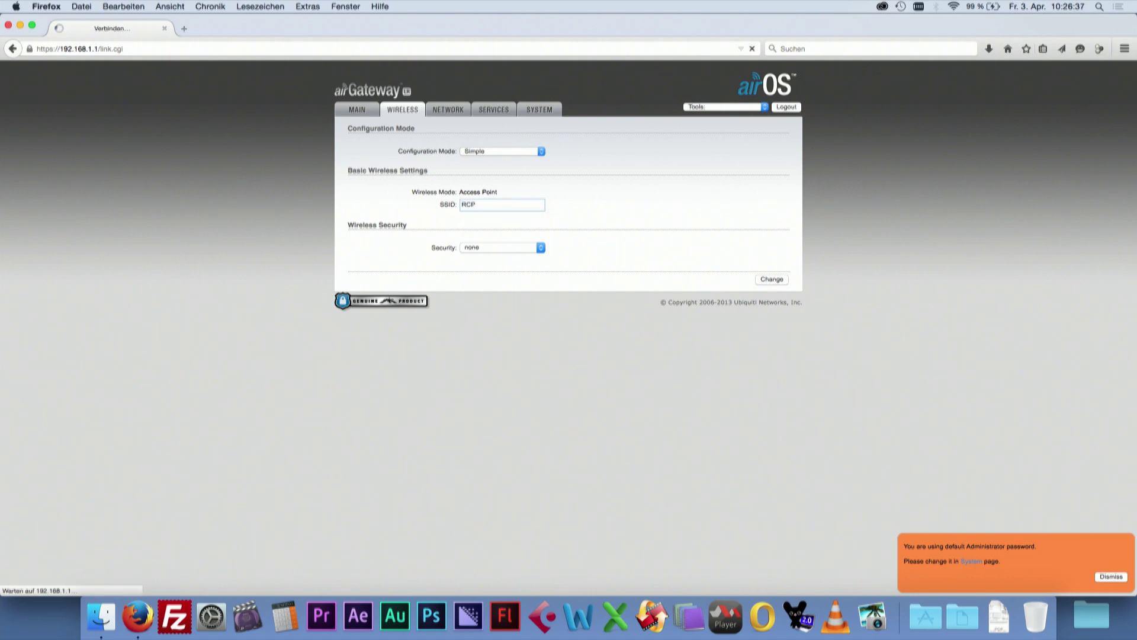
pyautogui.click(564, 270)
pyautogui.click(535, 278)
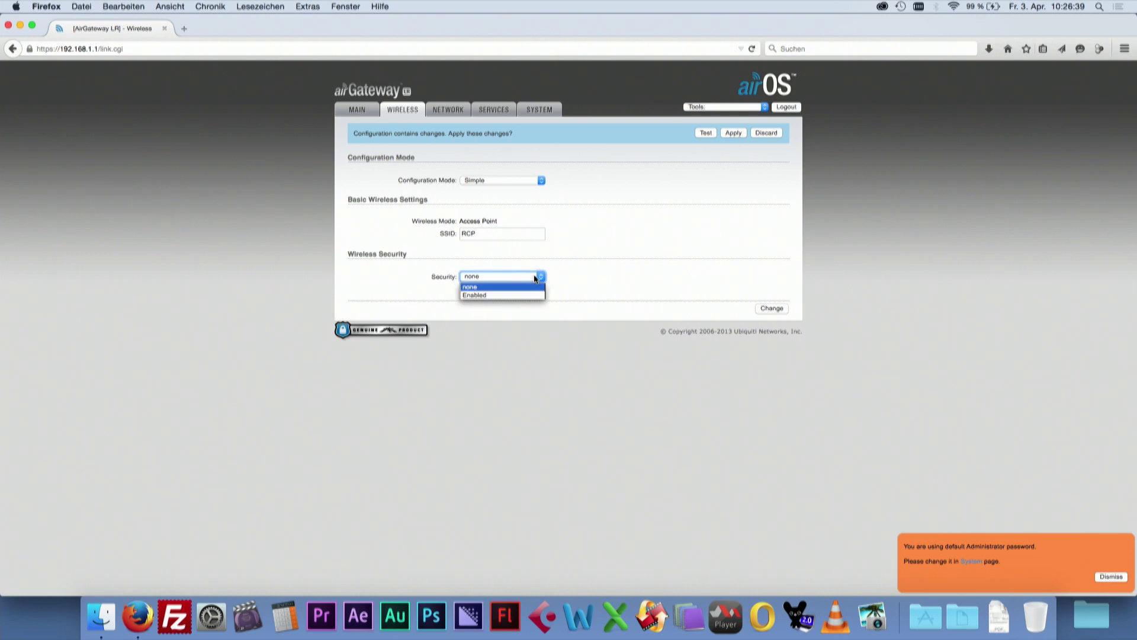
pyautogui.click(524, 296)
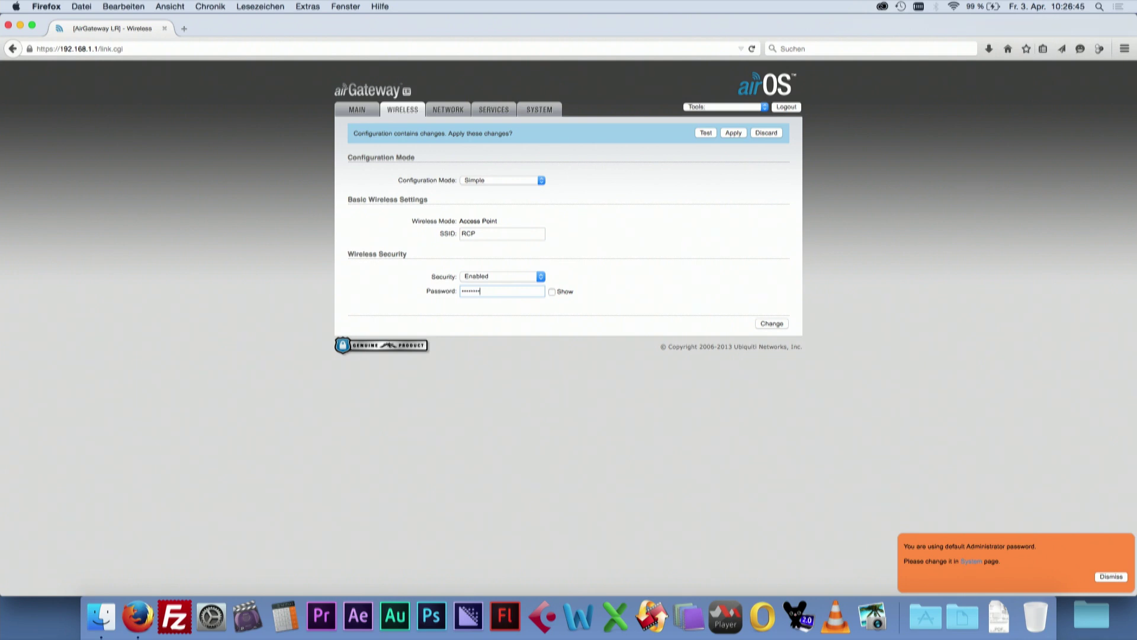
pyautogui.click(770, 324)
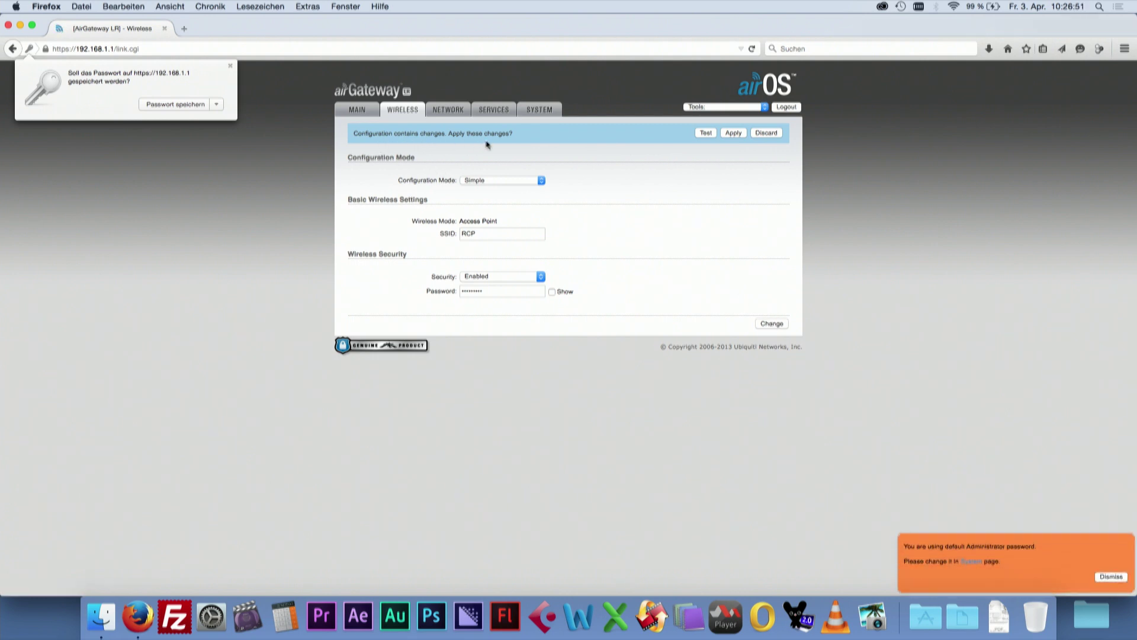
# - Disable the LAN DHCP server and change the LAN IP address to 192.168.99.146
pyautogui.click(456, 112)
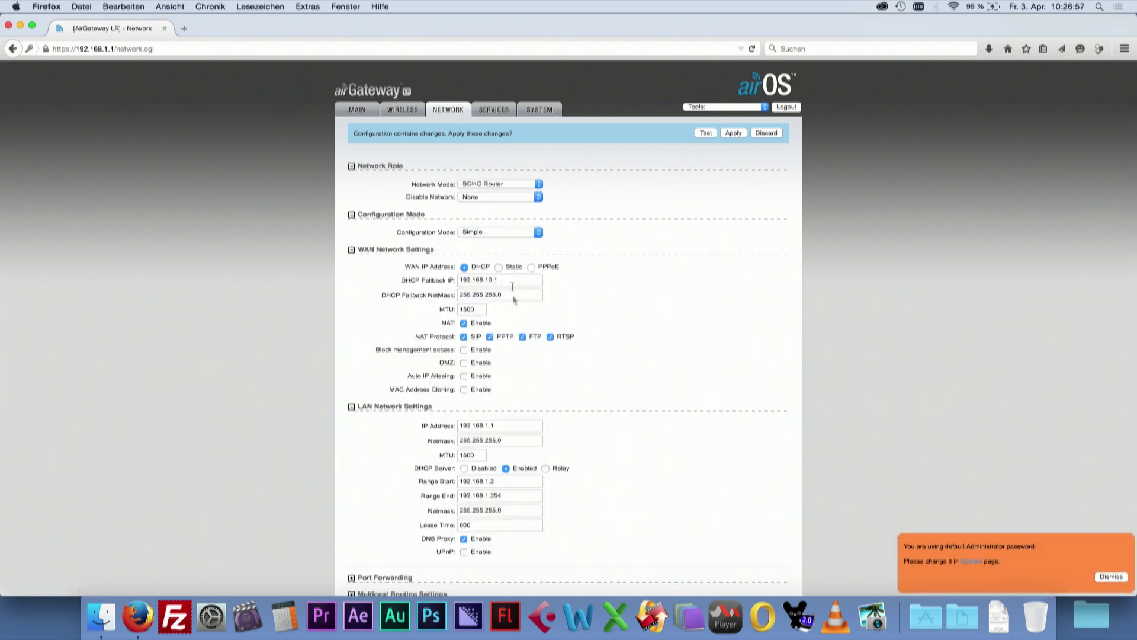
pyautogui.click(464, 468)
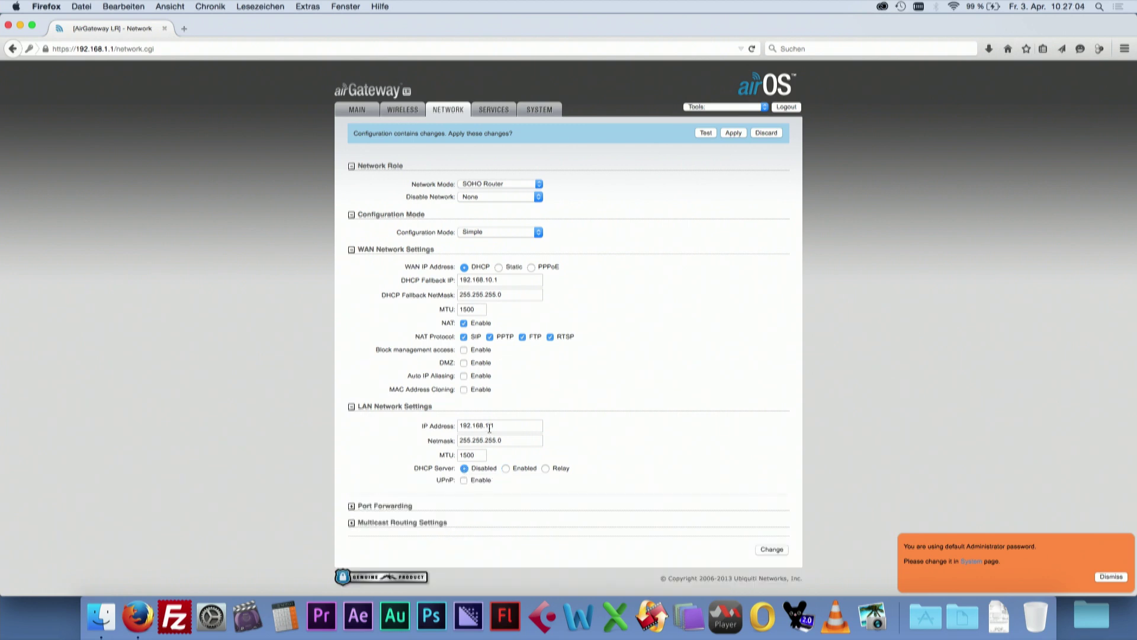
pyautogui.moveTo(487, 424); pyautogui.dragTo(510, 425)
pyautogui.write('99')
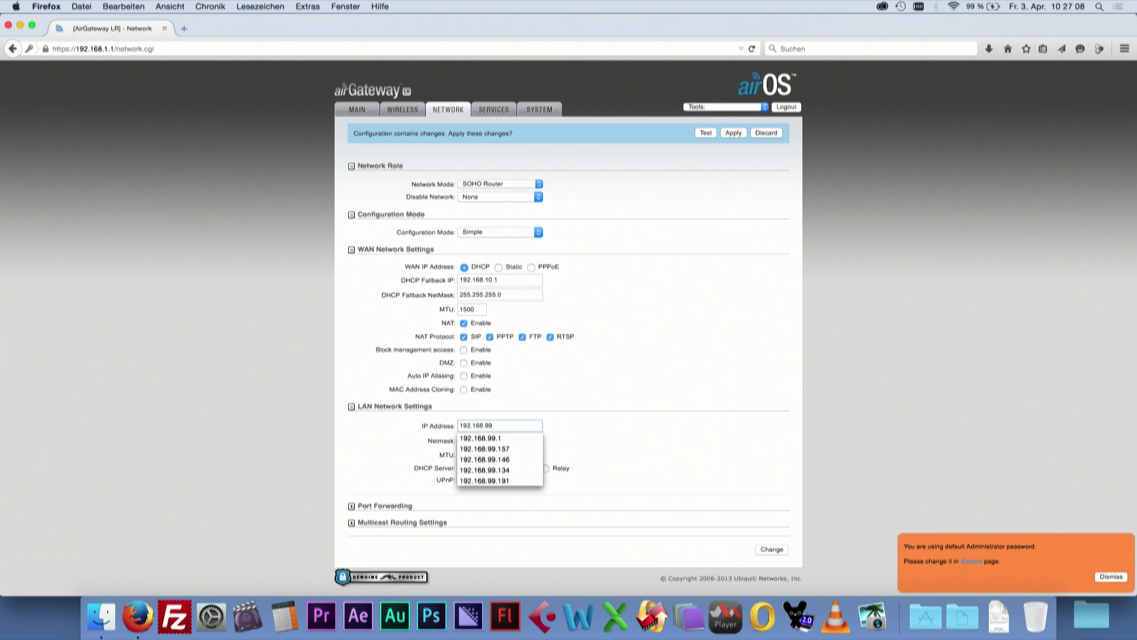
pyautogui.write('.146')
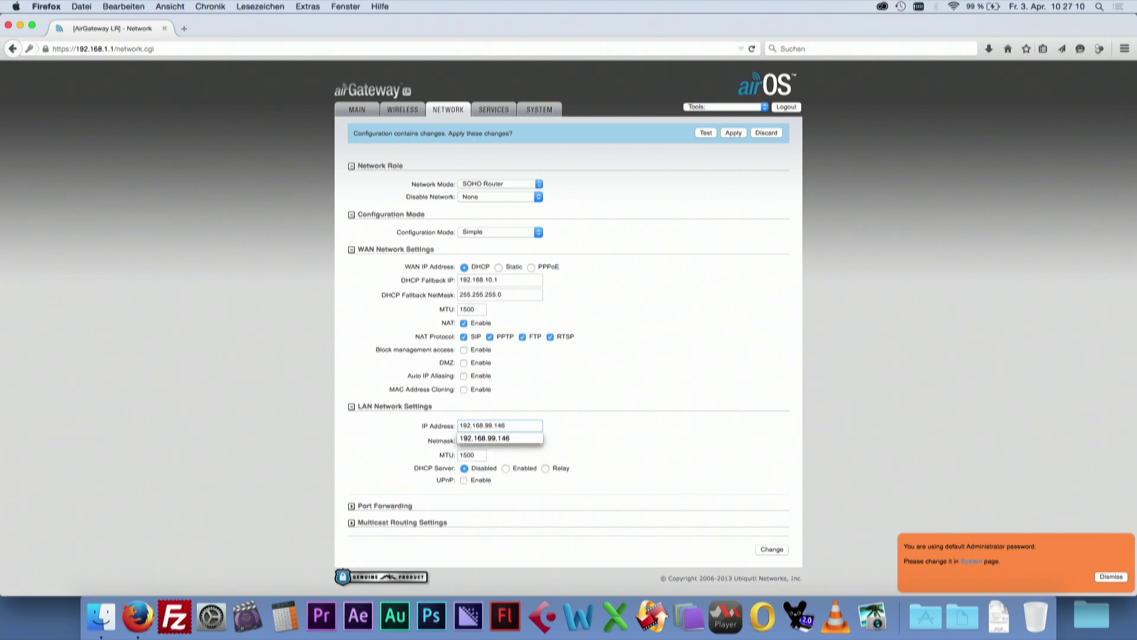
pyautogui.press('Return')
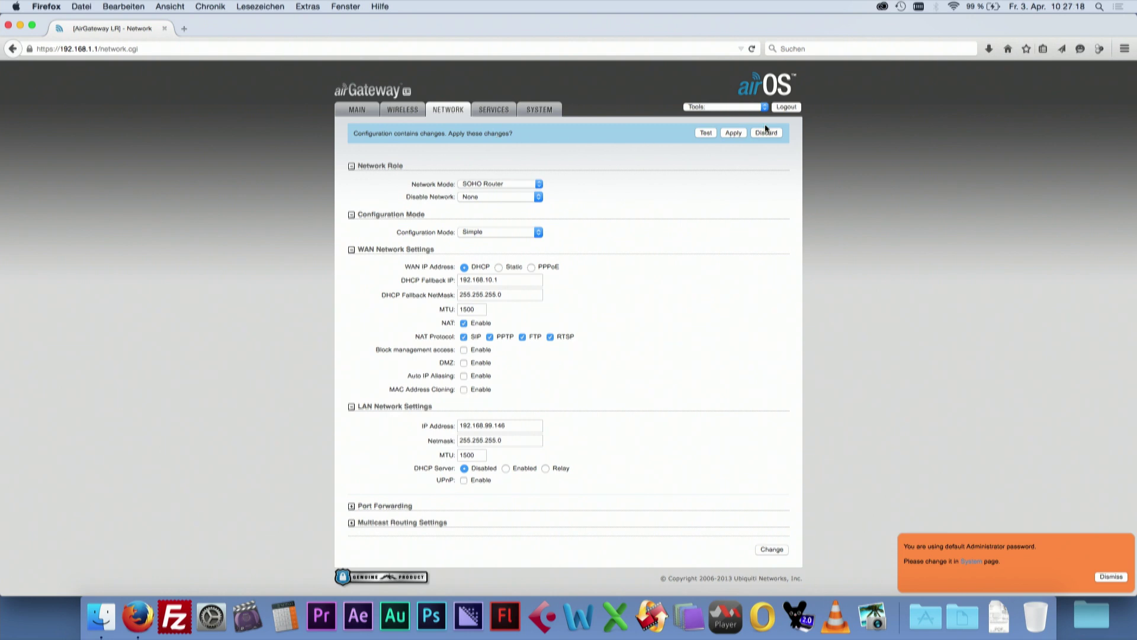
pyautogui.click(735, 133)
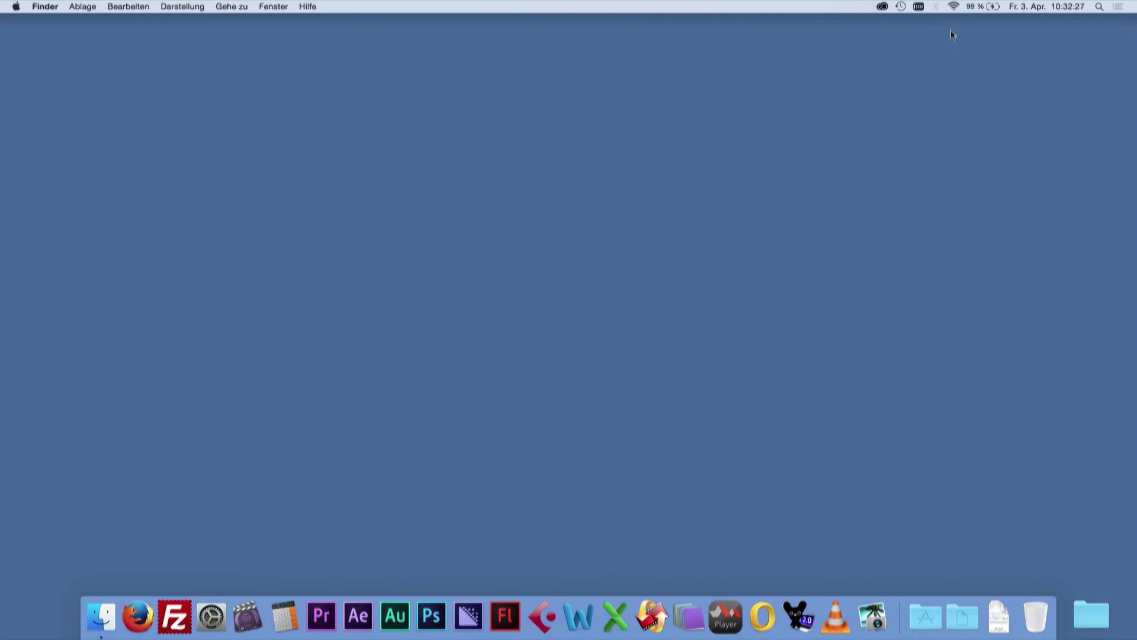
pyautogui.click(954, 6)
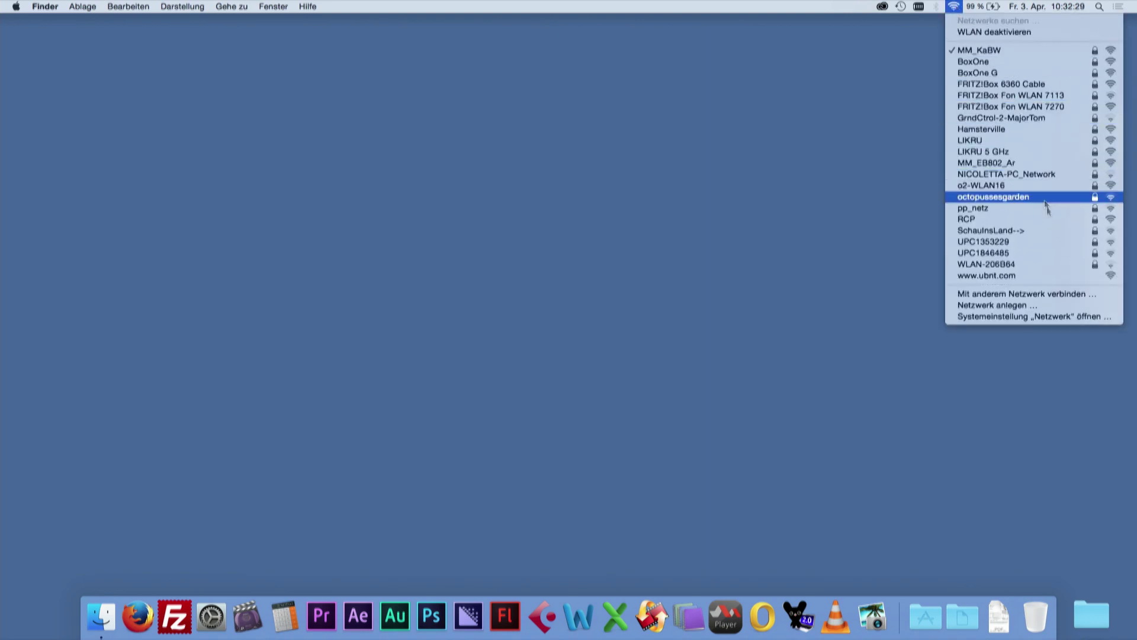
pyautogui.click(1066, 276)
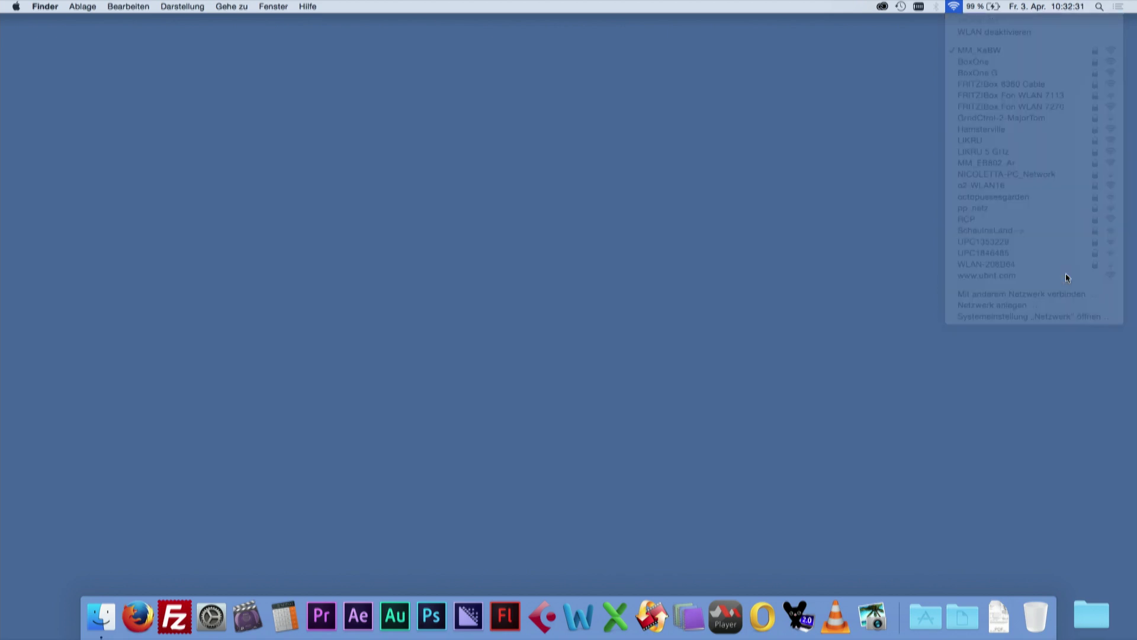
# - Relaunch Firefox and load the airOS login page at 192.168.1.1
pyautogui.press('super+space')
pyautogui.write('firefox')
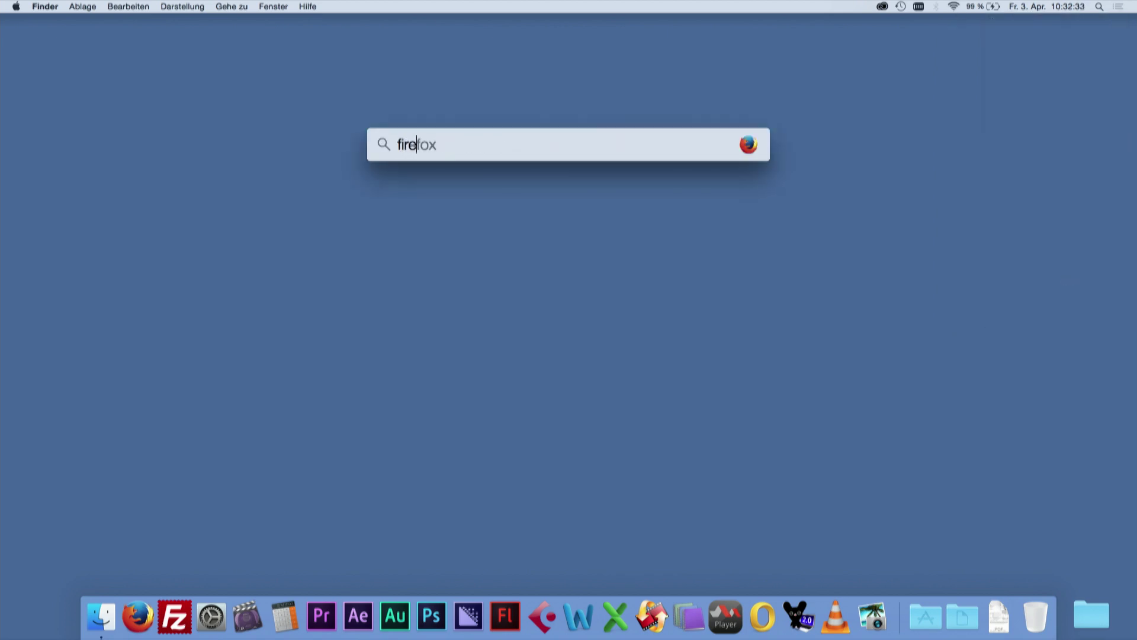
pyautogui.press('Return')
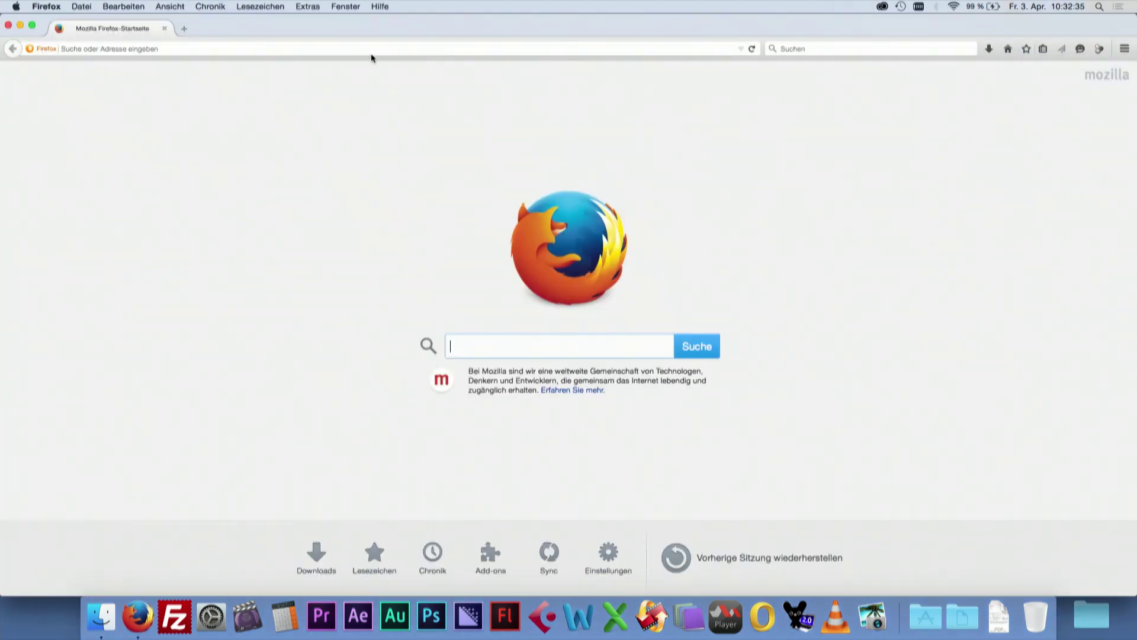
pyautogui.click(368, 49)
pyautogui.write('192.168.1.1/')
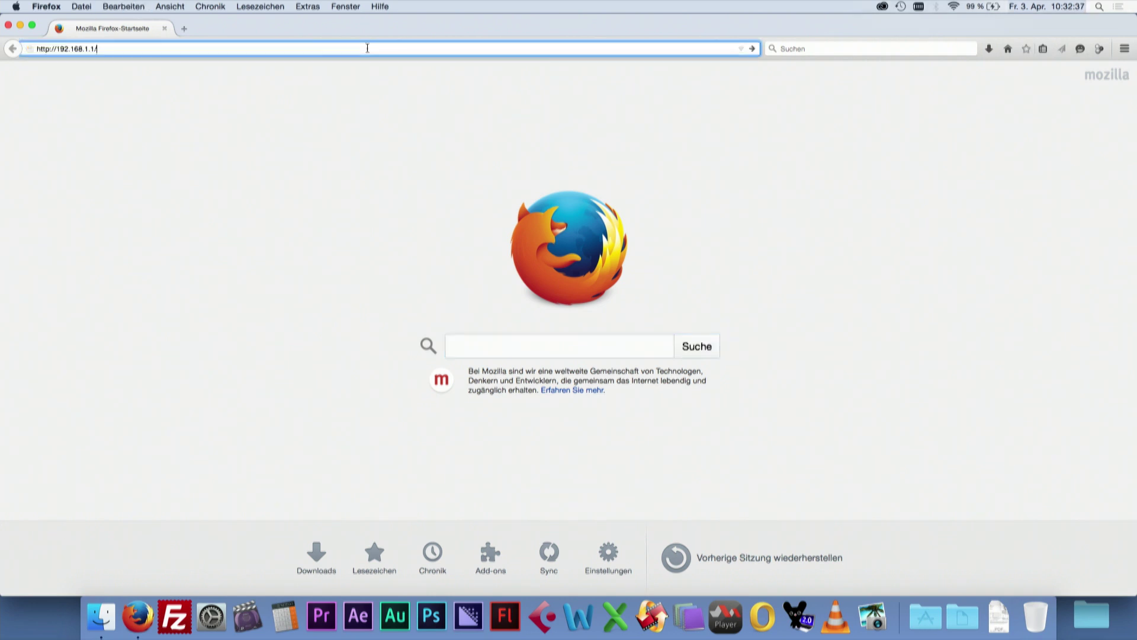
pyautogui.press('Return')
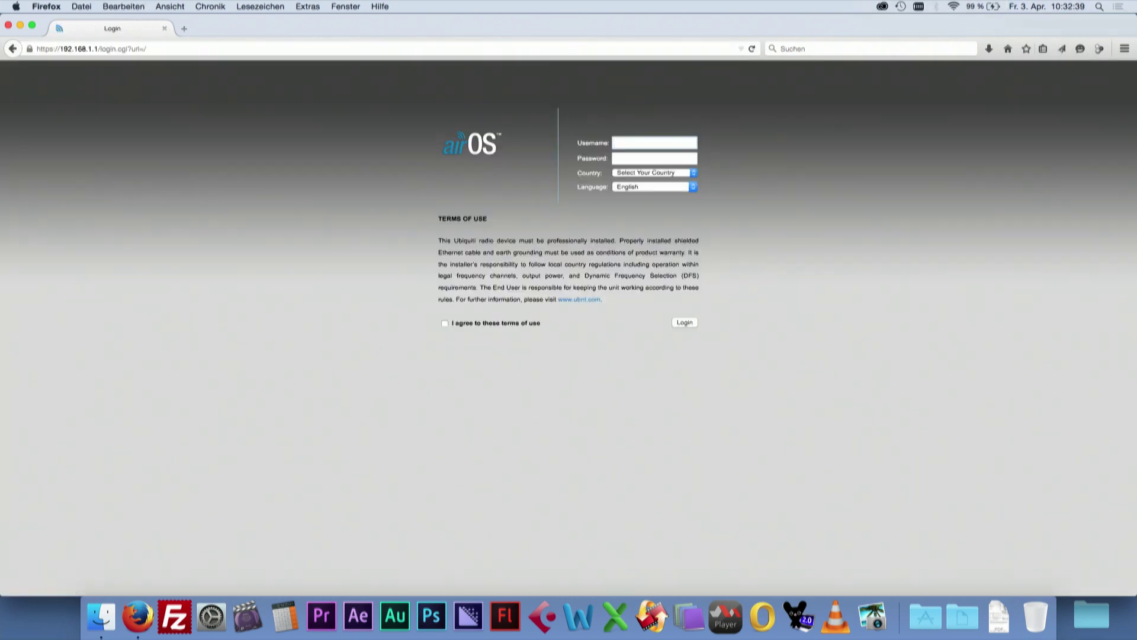
# - Enter the default username and password and choose United States as the country
pyautogui.write('ub')
pyautogui.press('Tab')
pyautogui.write('ubnt')
pyautogui.press('Tab')
pyautogui.write('united states')
# - Log in, decline the browser's password save, and cancel the Quick Setup Wizard
pyautogui.click(692, 323)
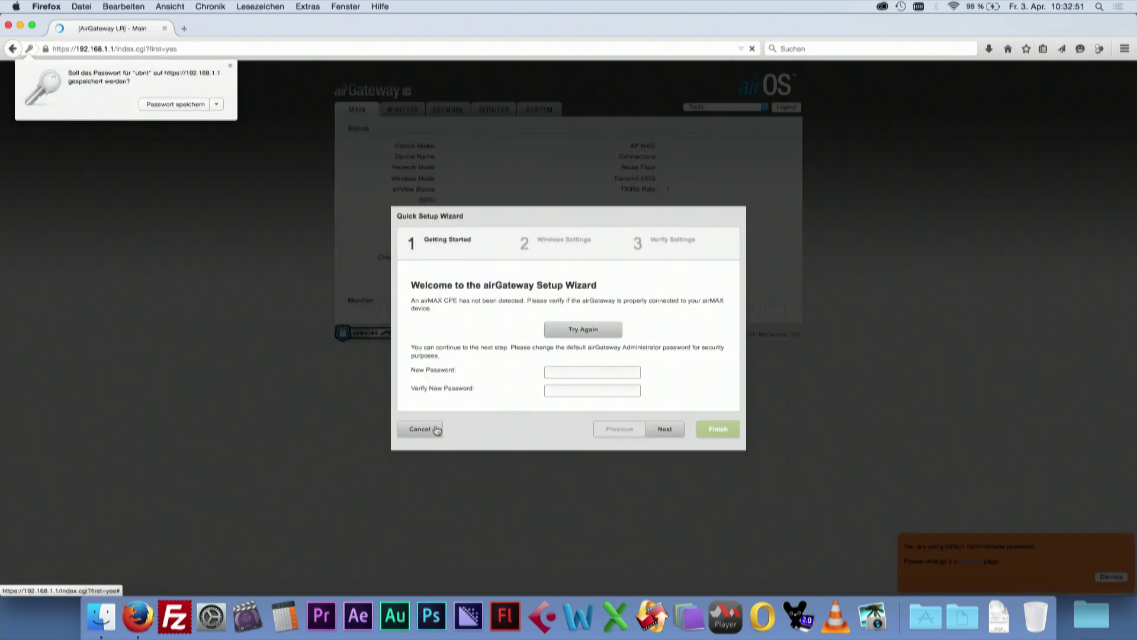
pyautogui.click(425, 432)
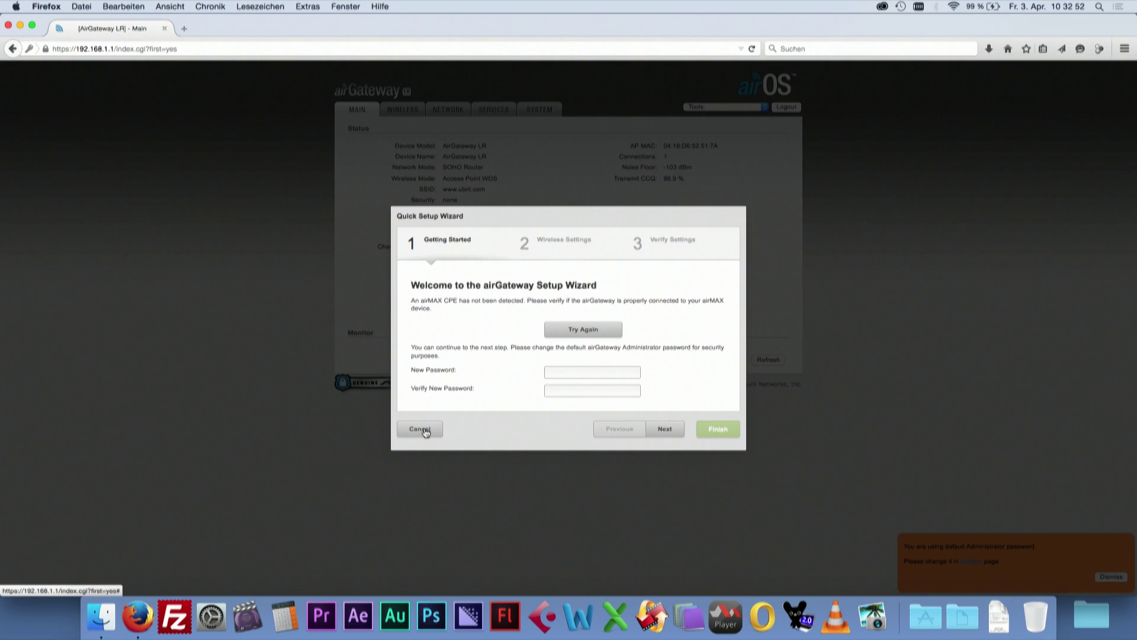
pyautogui.click(426, 430)
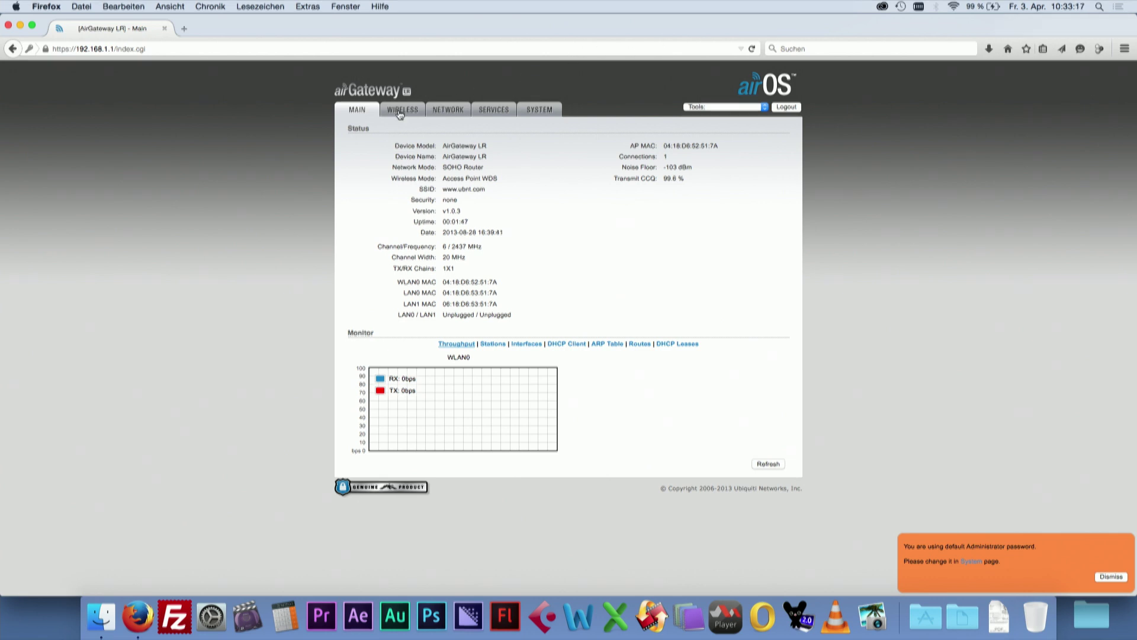
# - Switch wireless configuration mode to Advanced and wireless mode to Station
pyautogui.click(400, 112)
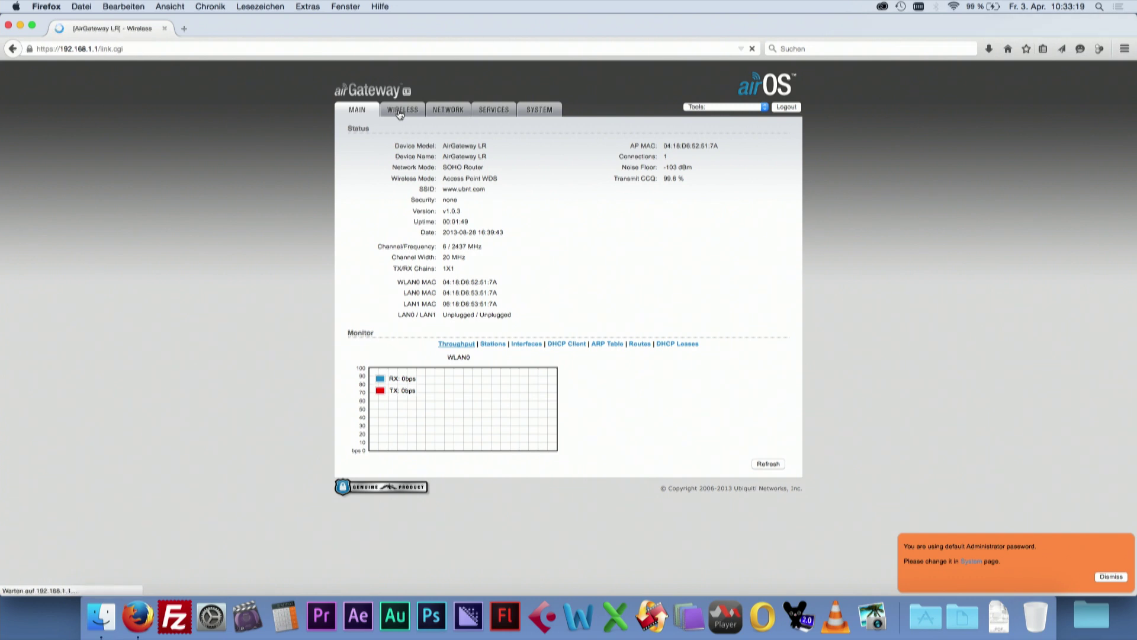
pyautogui.click(502, 151)
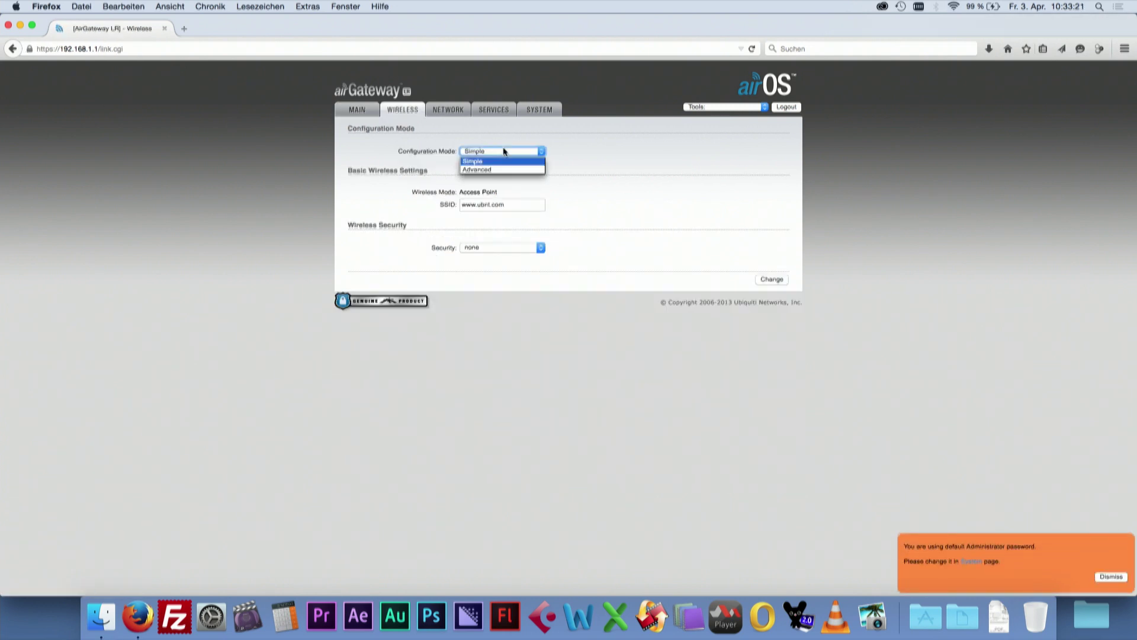
pyautogui.click(503, 167)
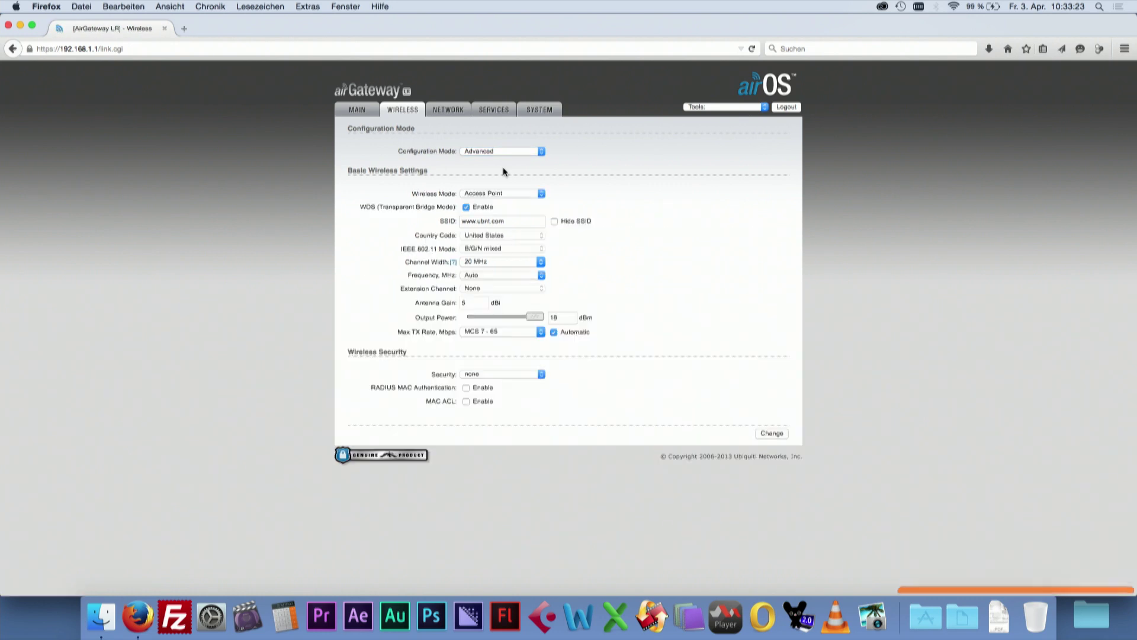
pyautogui.click(516, 194)
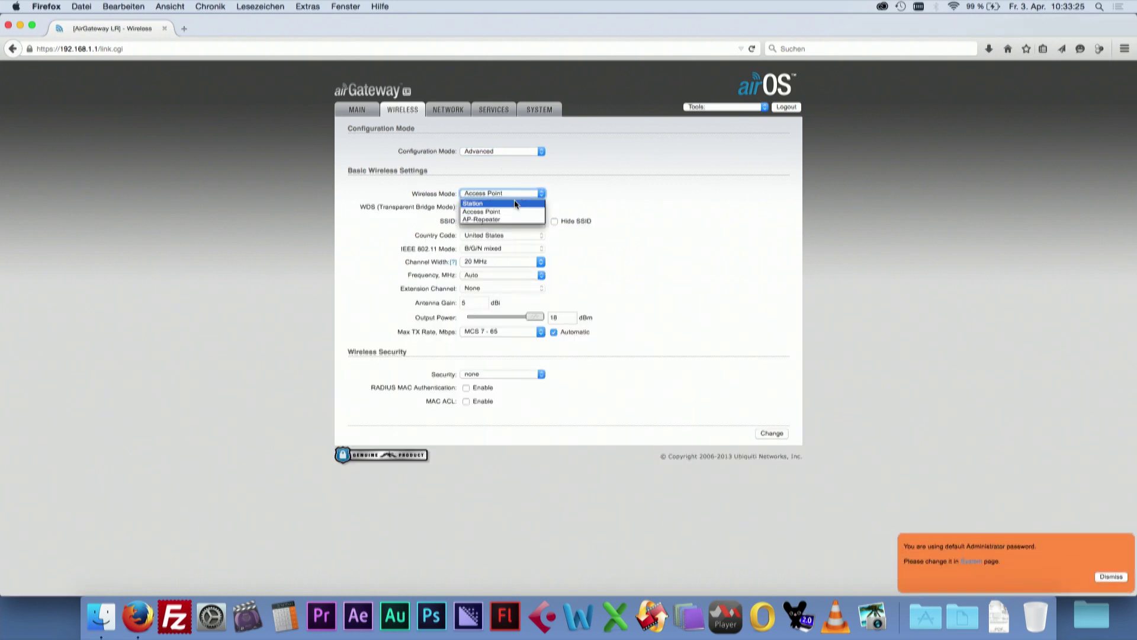
pyautogui.click(514, 204)
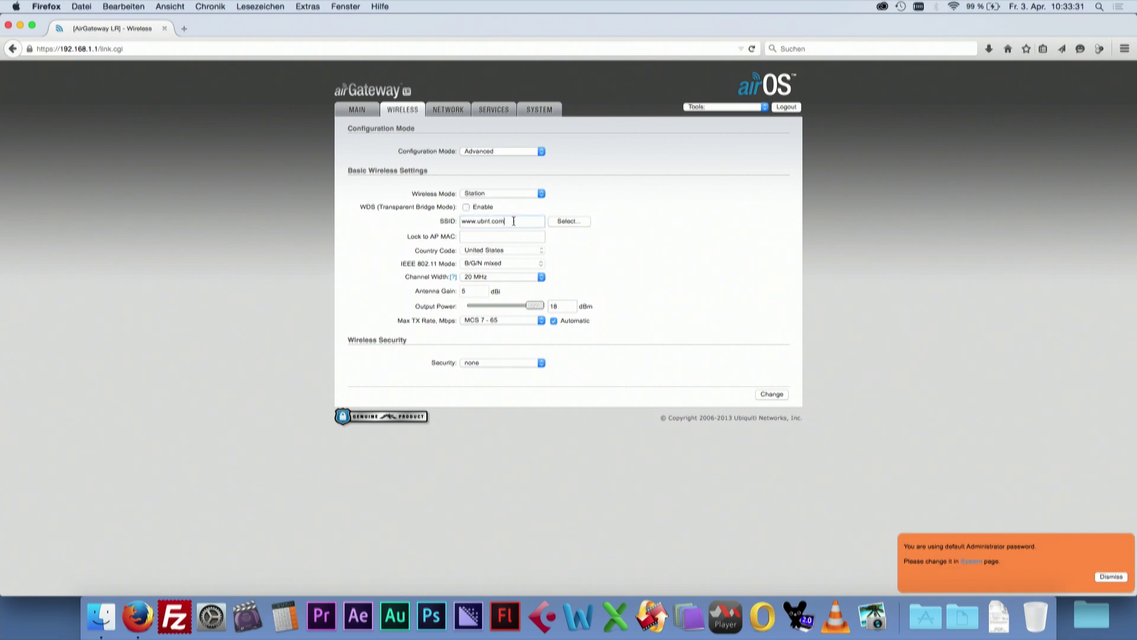
# - Set SSID to RCP with WPA2-AES security and a preshared key, and save
pyautogui.moveTo(514, 221); pyautogui.dragTo(432, 221)
pyautogui.write('RC')
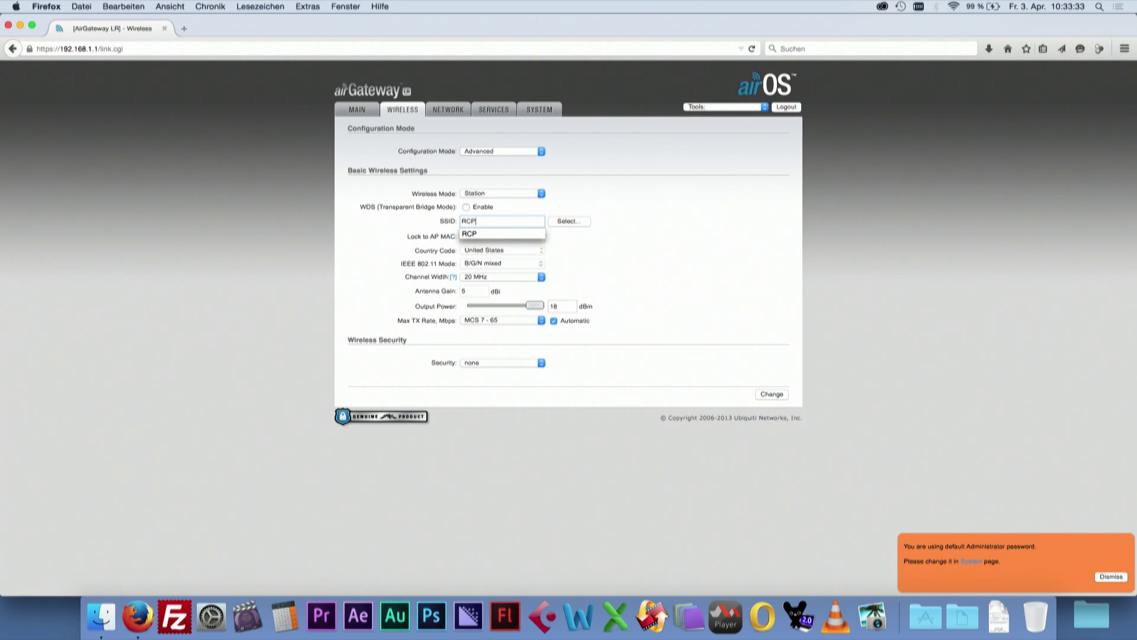
pyautogui.write('P')
pyautogui.click(481, 231)
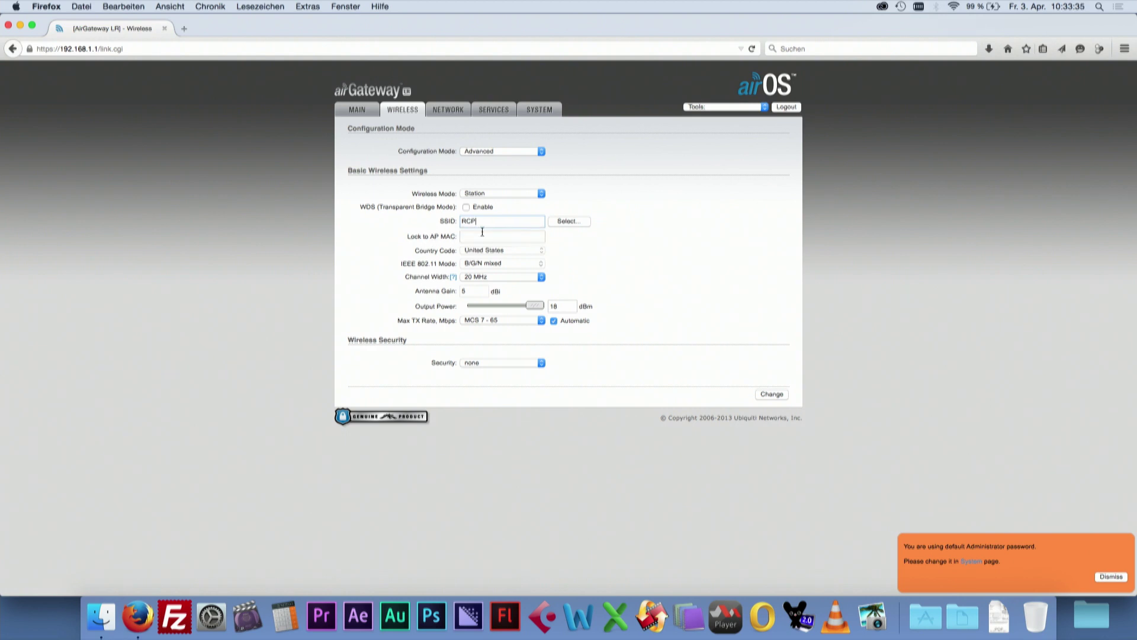
pyautogui.click(494, 359)
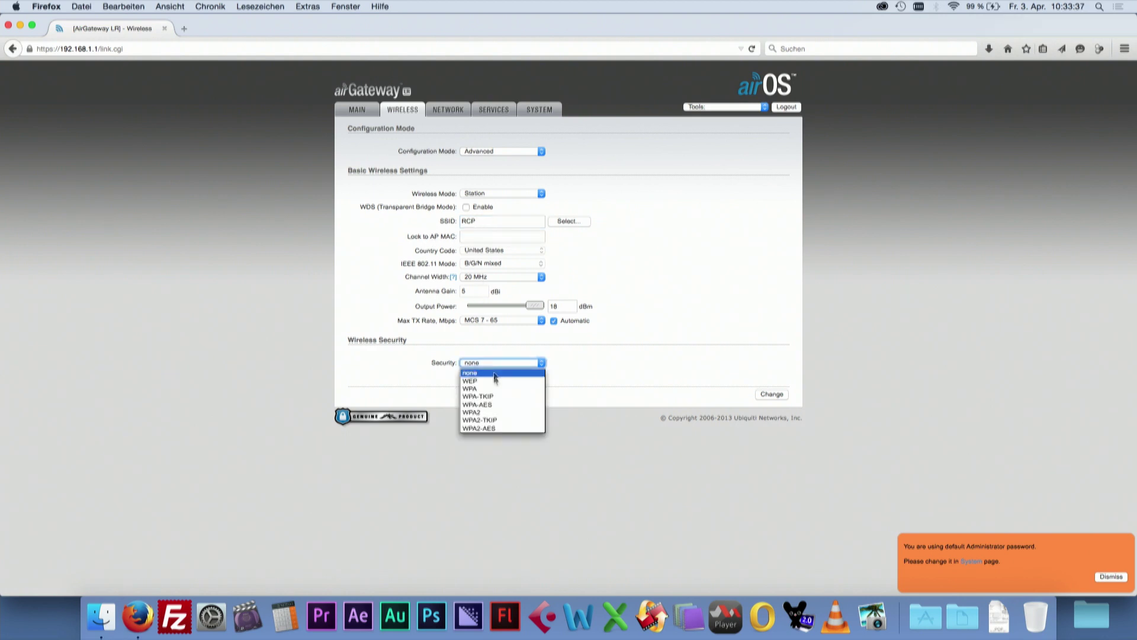
pyautogui.click(494, 428)
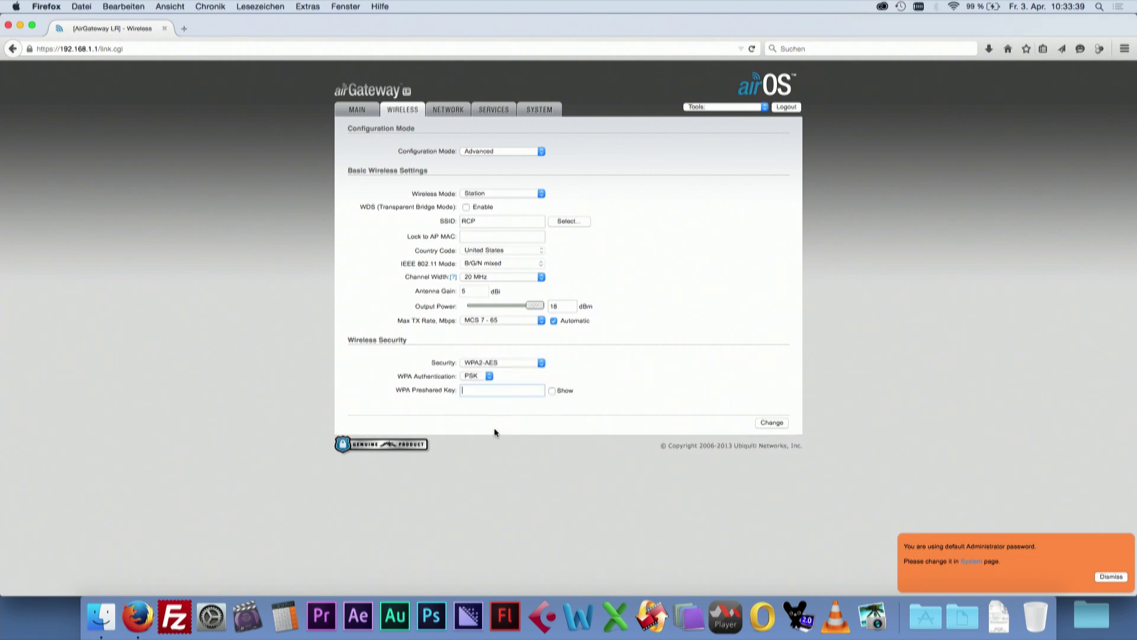
pyautogui.click(488, 388)
pyautogui.write('•••••••••')
pyautogui.click(778, 425)
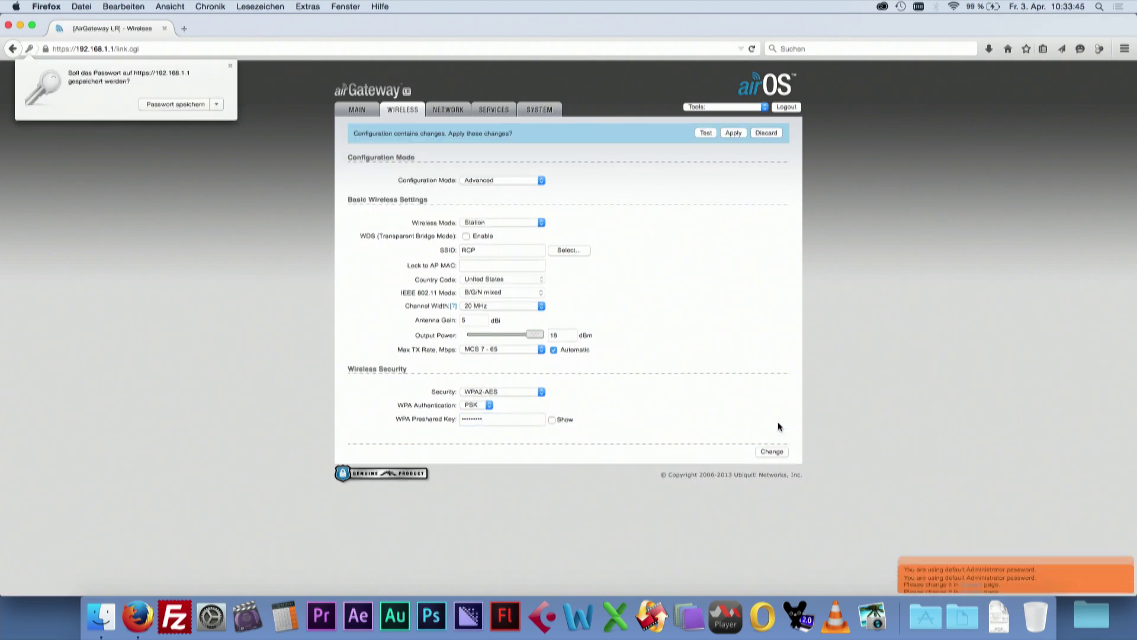
# - Set the network mode to Bridge
pyautogui.click(457, 111)
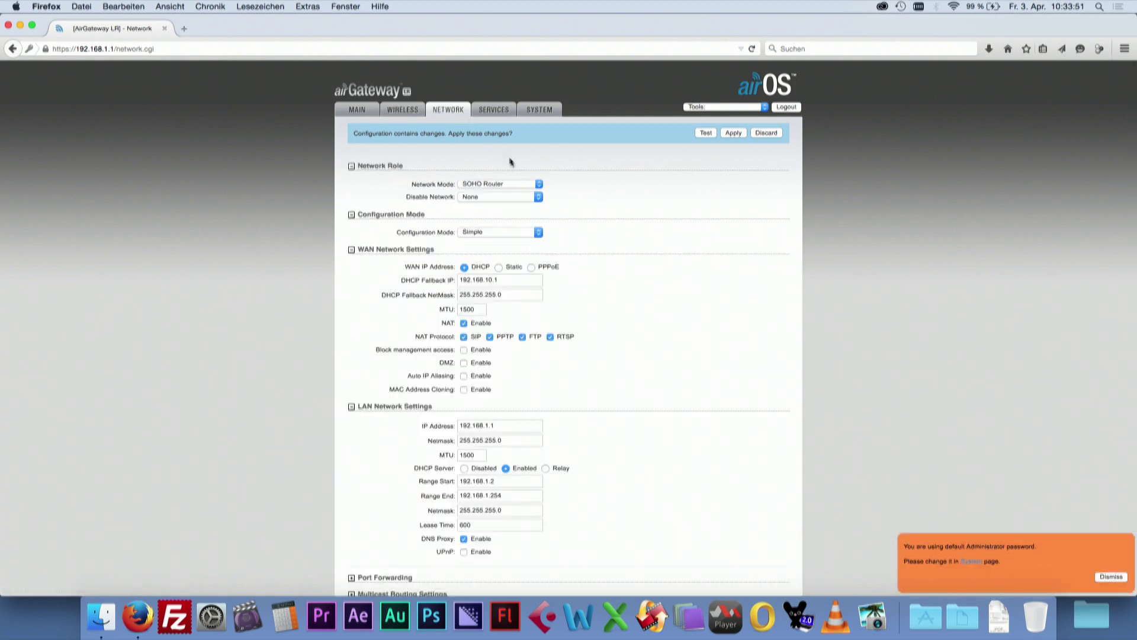
pyautogui.click(524, 185)
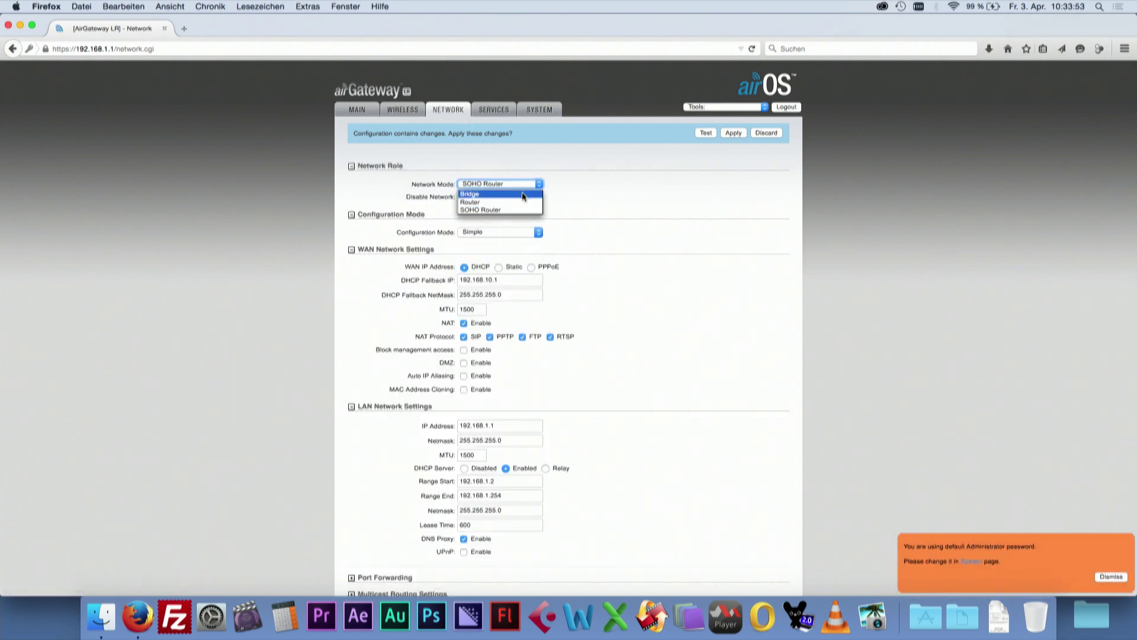
pyautogui.click(523, 194)
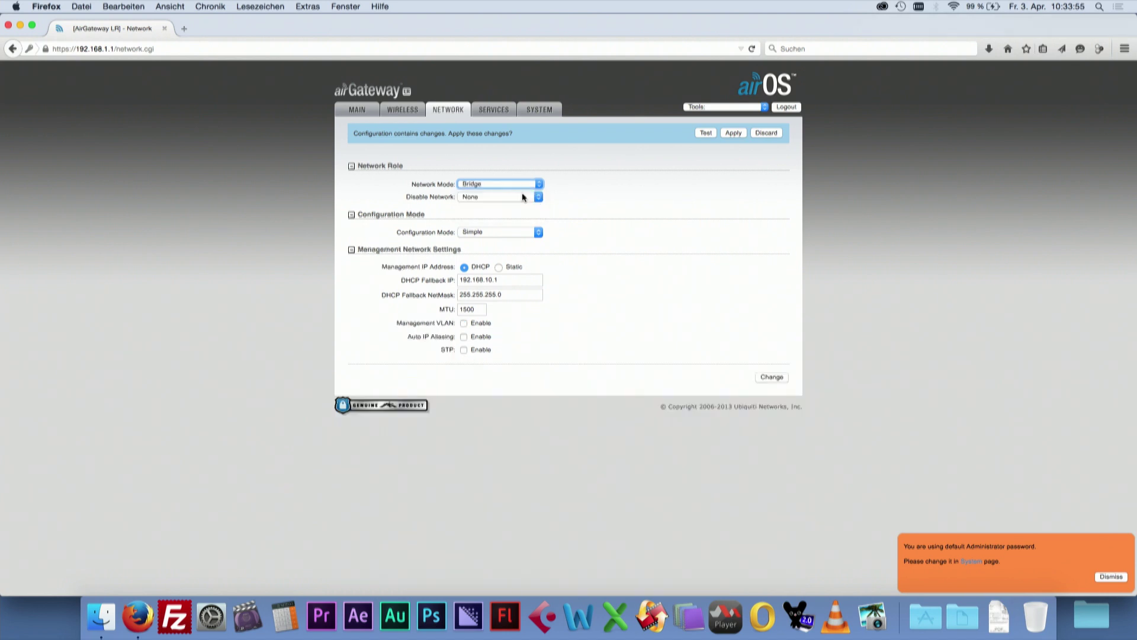
# - Use a static management IP of 192.168.99.135 and begin editing the gateway address
pyautogui.click(500, 267)
pyautogui.click(439, 280)
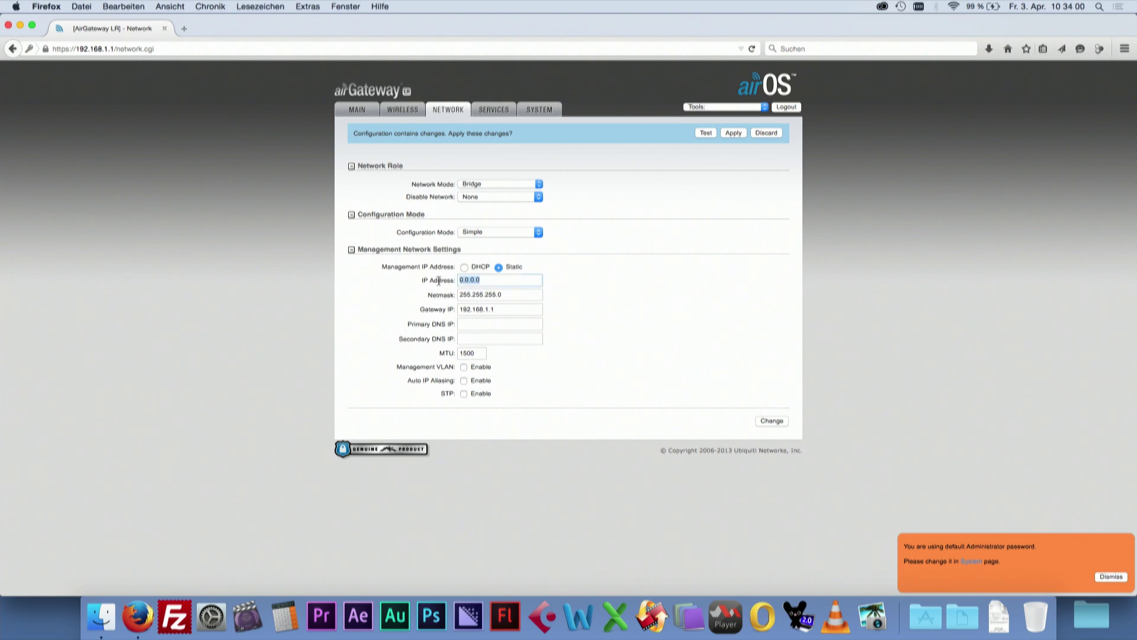
pyautogui.write('192')
pyautogui.press('Down')
pyautogui.press('Down')
pyautogui.press('Down')
pyautogui.press('Down')
pyautogui.press('Down')
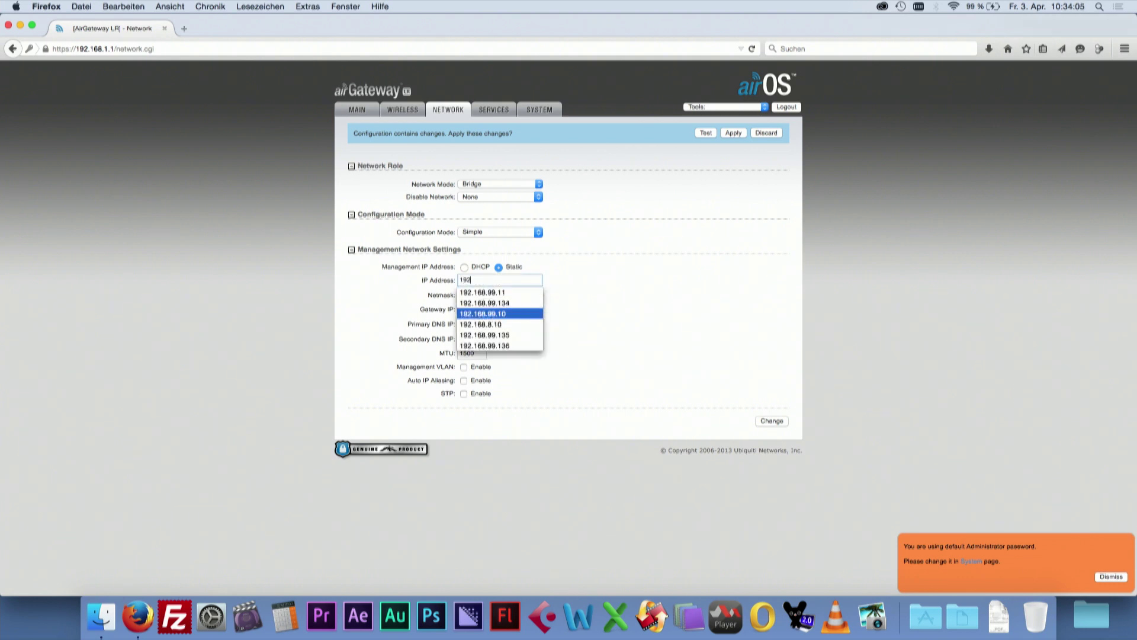
pyautogui.press('Return')
pyautogui.click(492, 310)
pyautogui.press('BackSpace')
pyautogui.press('BackSpace')
pyautogui.press('BackSpace')
# - Finish the gateway as 192.168.99.1, save network settings, and apply all pending changes
pyautogui.write('99.1')
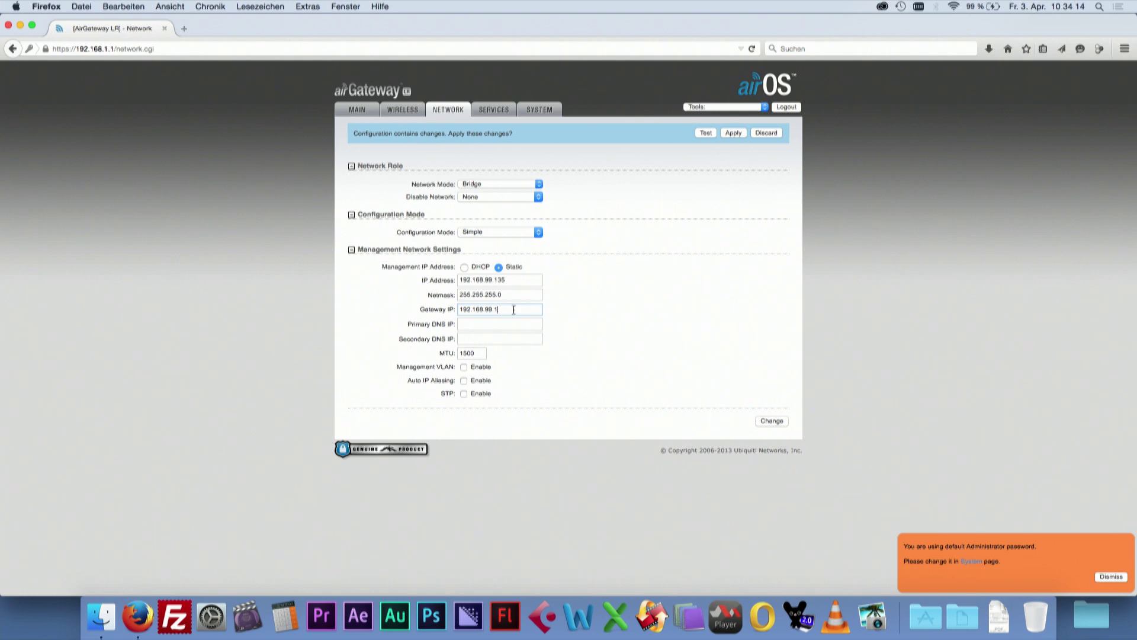
pyautogui.click(774, 421)
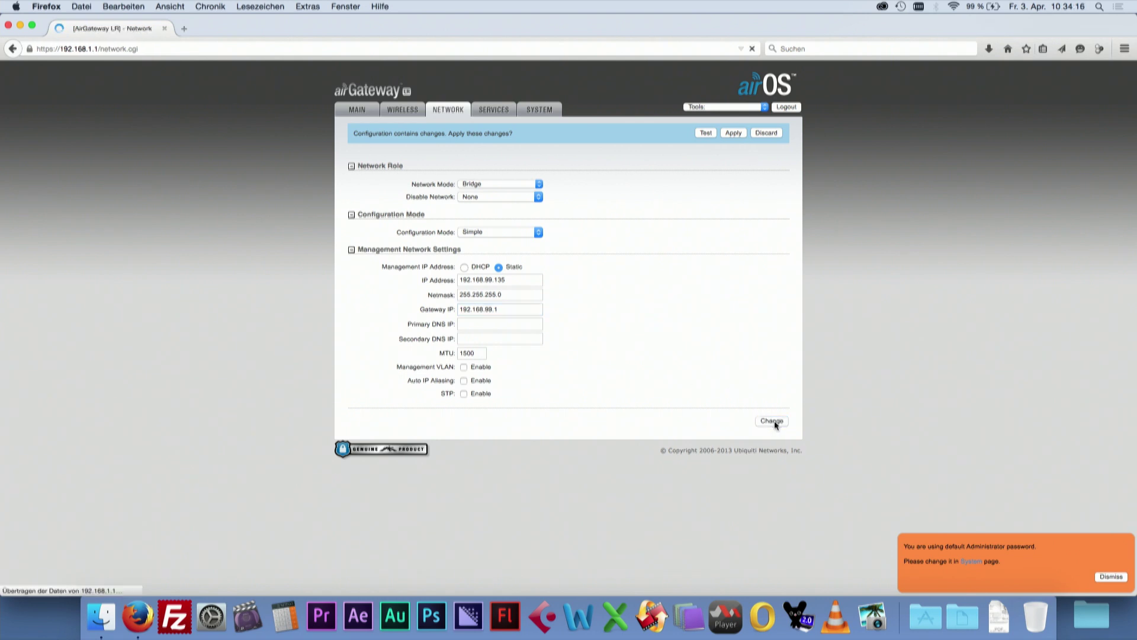
pyautogui.click(735, 133)
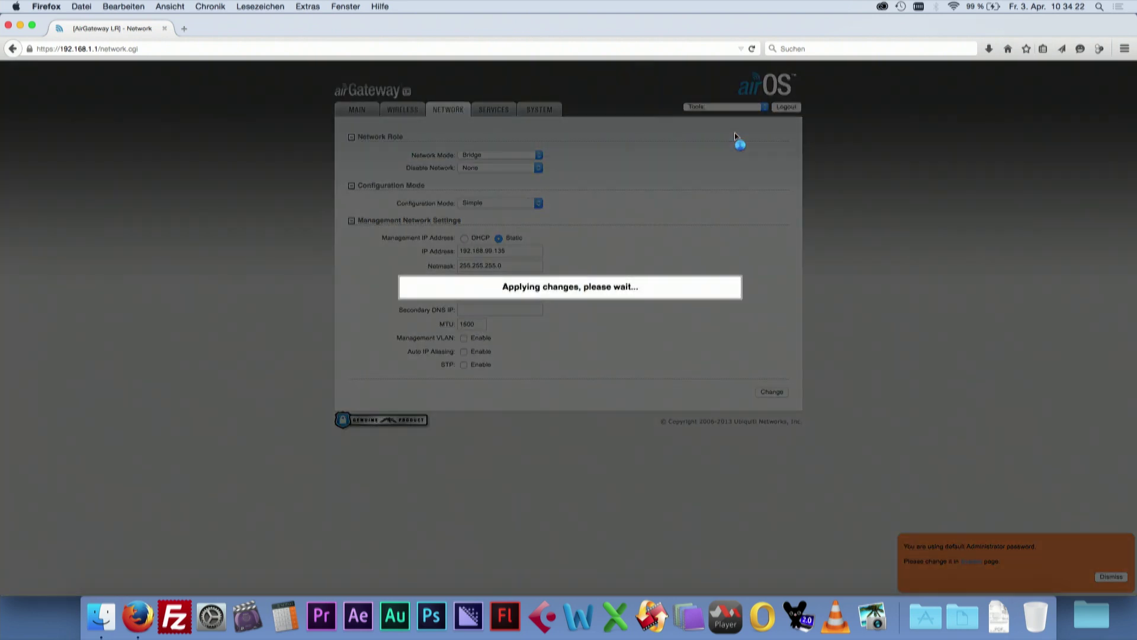